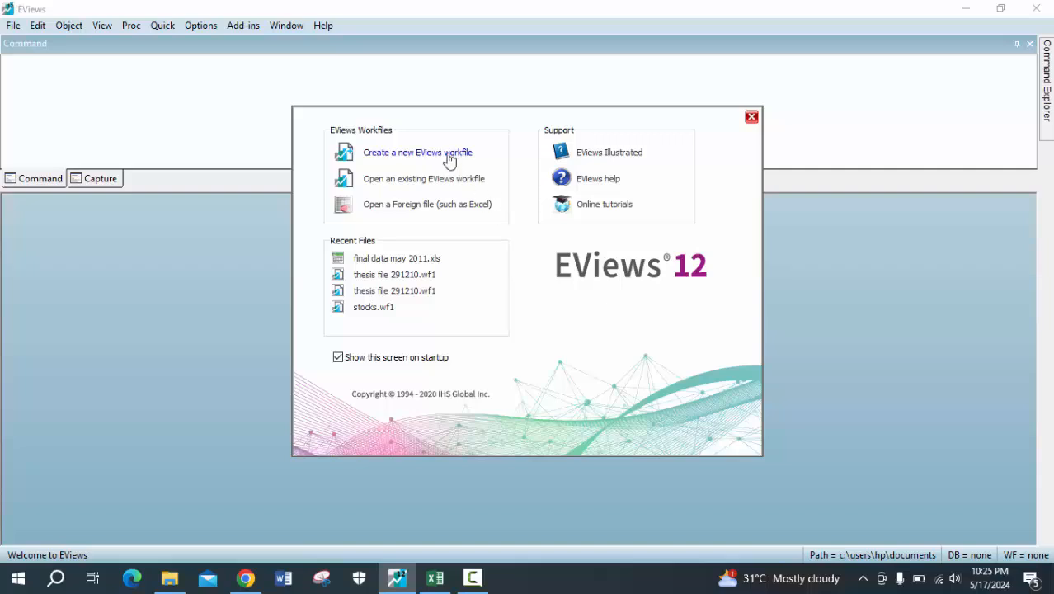
Start a new workfile with a dated, regular-frequency structure and annual frequency.
{"action": "left_click", "coordinate": [449, 160]}
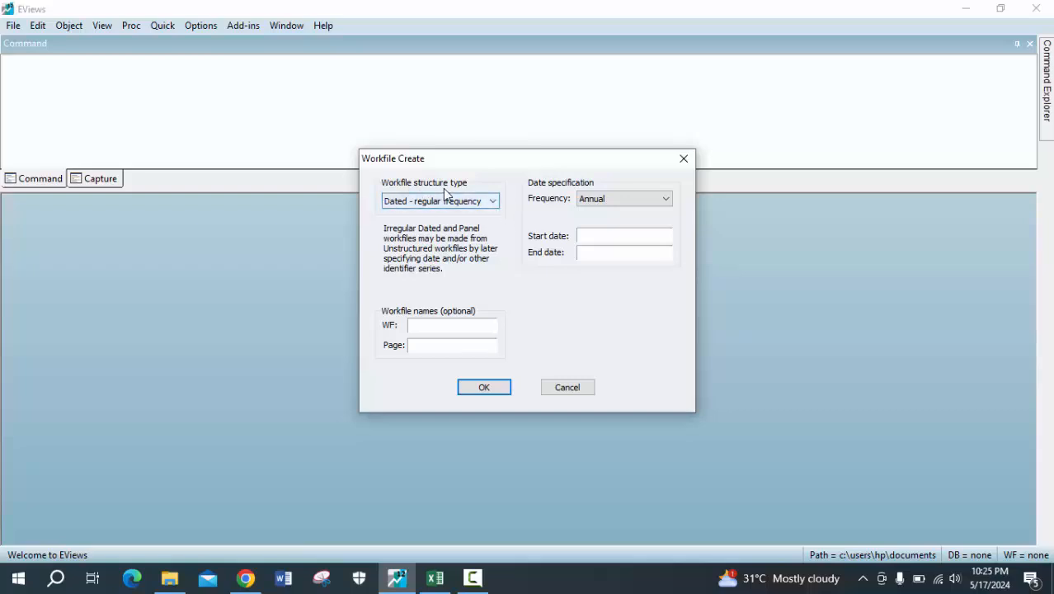
{"action": "left_click", "coordinate": [491, 203]}
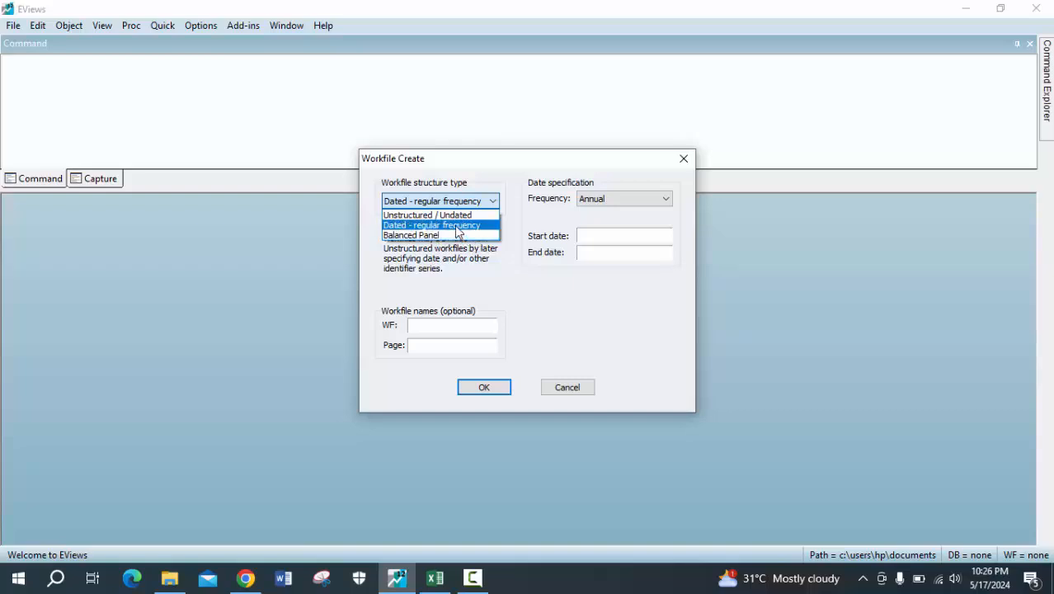
{"action": "left_click", "coordinate": [456, 226]}
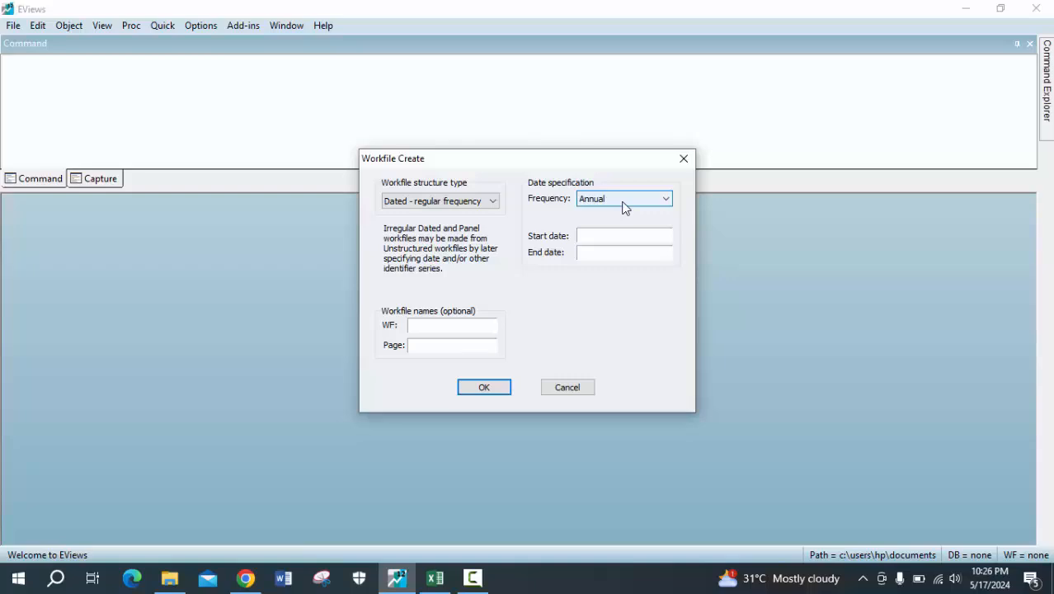
{"action": "left_click", "coordinate": [623, 207]}
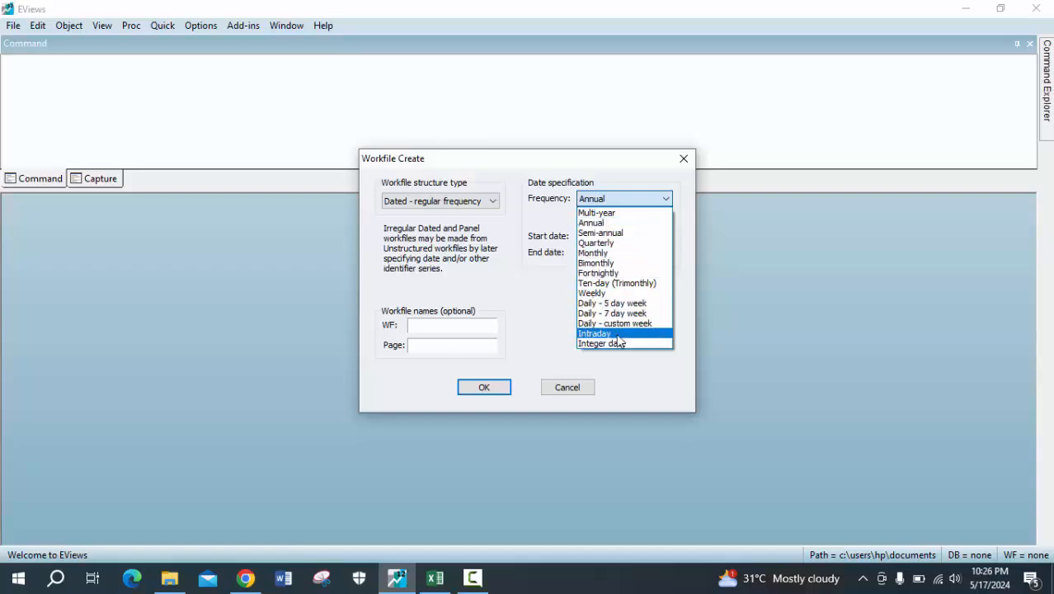
{"action": "left_click", "coordinate": [634, 224]}
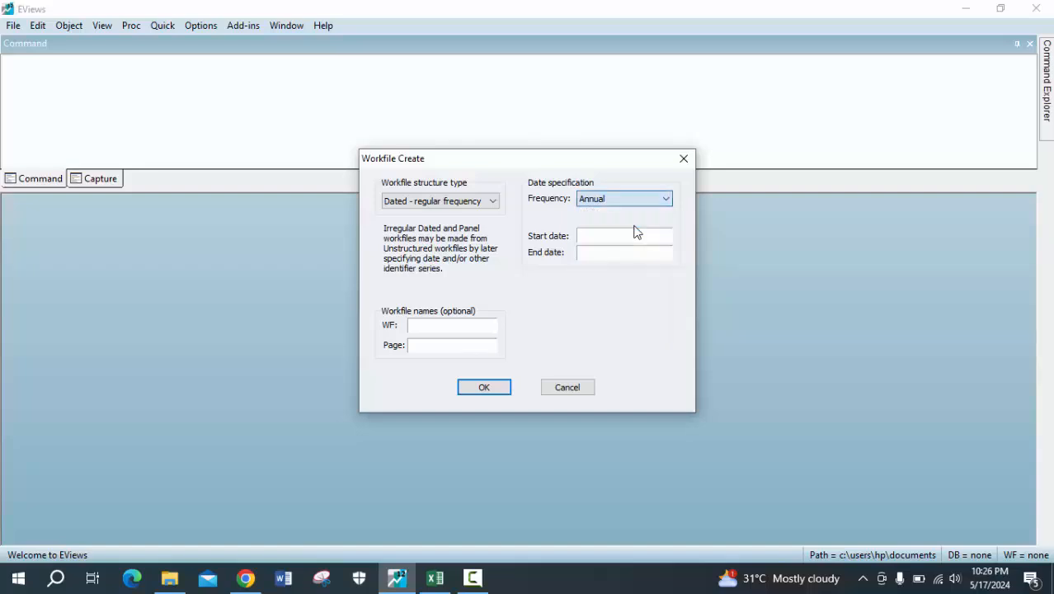
Set the date range from 1970 to 2024, name the workfile Eviews 01 and create it.
{"action": "left_click", "coordinate": [635, 235]}
{"action": "type", "text": "1970"}
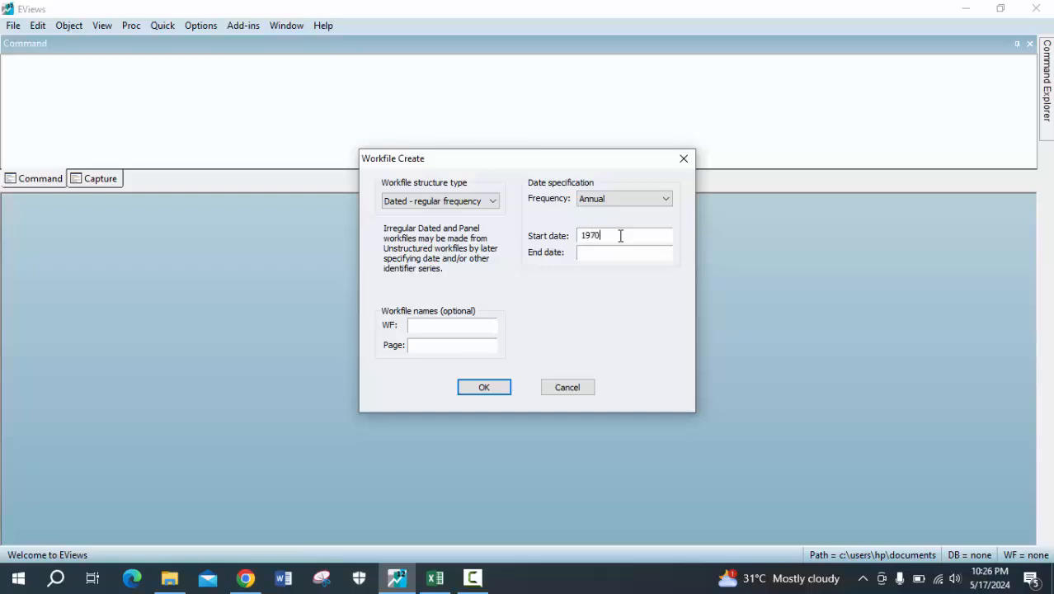
{"action": "left_click", "coordinate": [639, 257]}
{"action": "type", "text": "2024"}
{"action": "left_click", "coordinate": [424, 328]}
{"action": "type", "text": "Eviews 01"}
{"action": "left_click", "coordinate": [483, 387]}
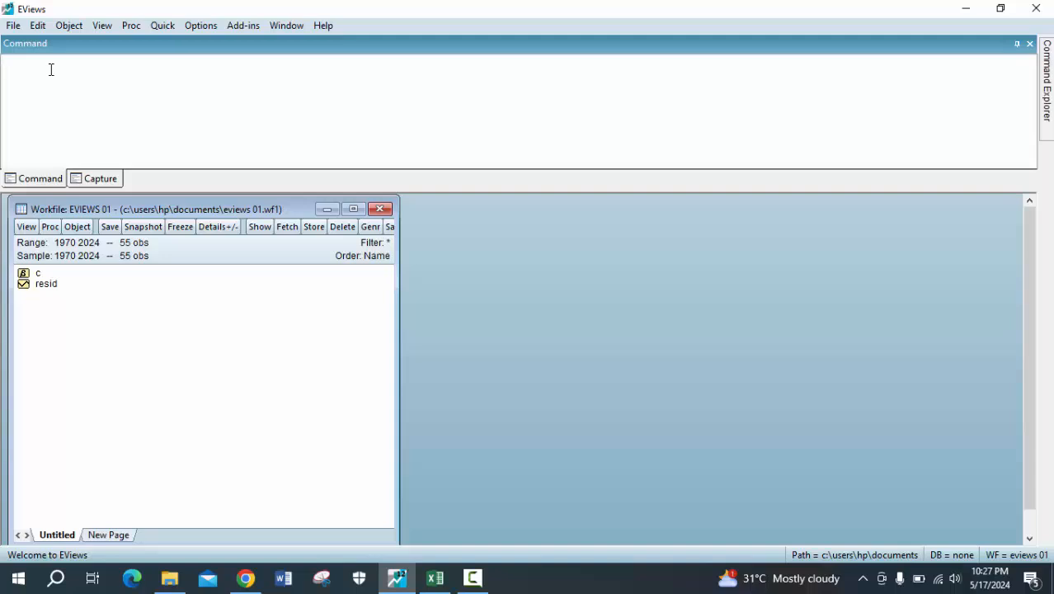
Run the command "Data GDPPC TLF EDUEXP" to create the three series, and maximize the resulting group window.
{"action": "type", "text": "Da"}
{"action": "type", "text": "ta "}
{"action": "type", "text": "GDPR"}
{"action": "type", "text": "C "}
{"action": "type", "text": "TLF "}
{"action": "type", "text": "EDUEX"}
{"action": "type", "text": "P"}
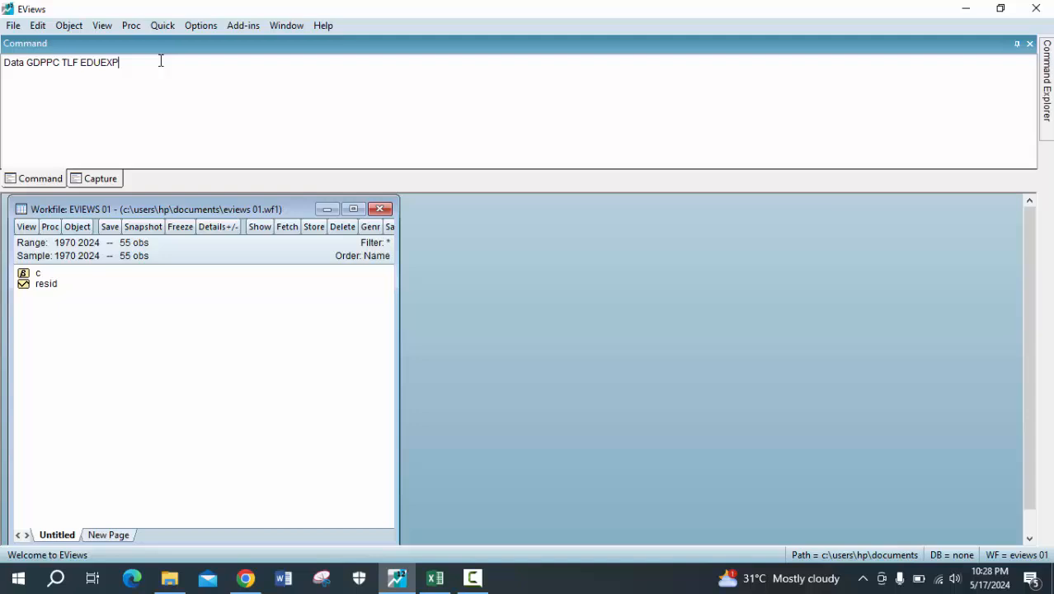
{"action": "key", "text": "Return"}
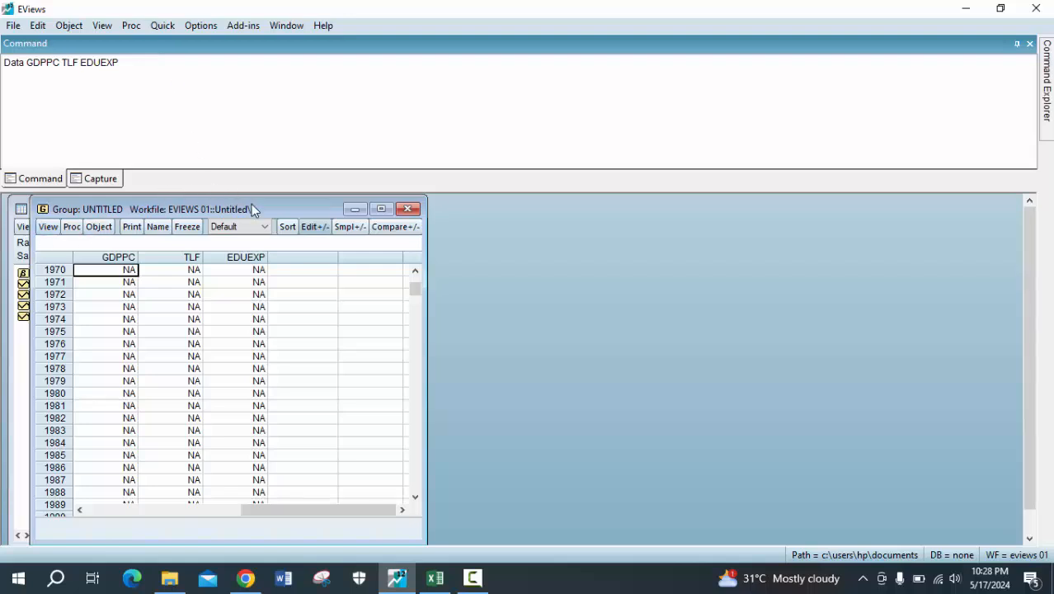
{"action": "left_click_drag", "start_coordinate": [251, 208], "coordinate": [393, 199]}
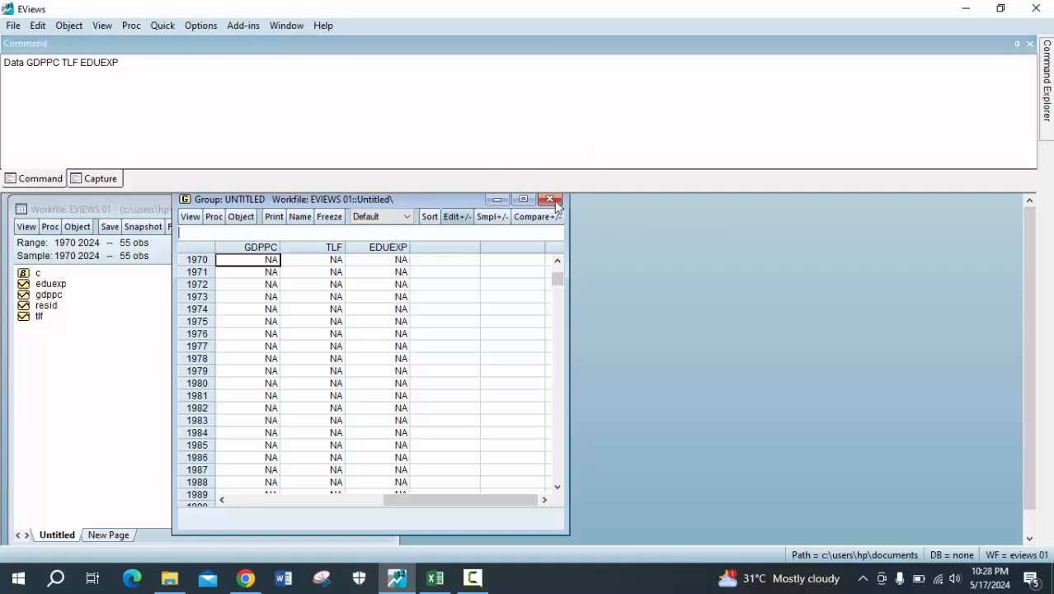
{"action": "left_click", "coordinate": [523, 200]}
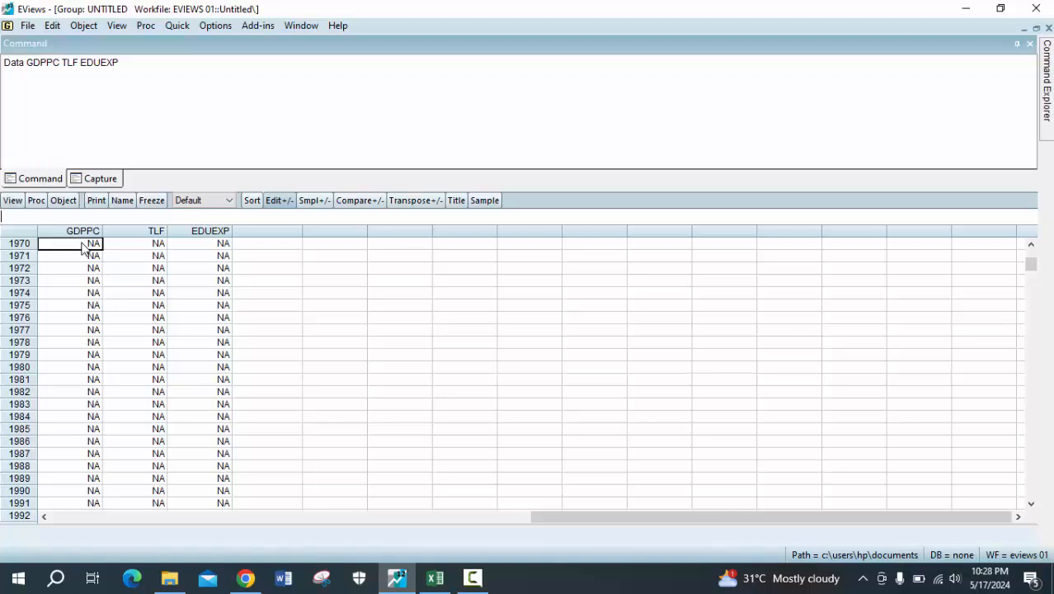
Enter the GDPPC values 781, 790, 800, 801 and 80 for the years 1970 to 1974.
{"action": "type", "text": "781"}
{"action": "key", "text": "Return"}
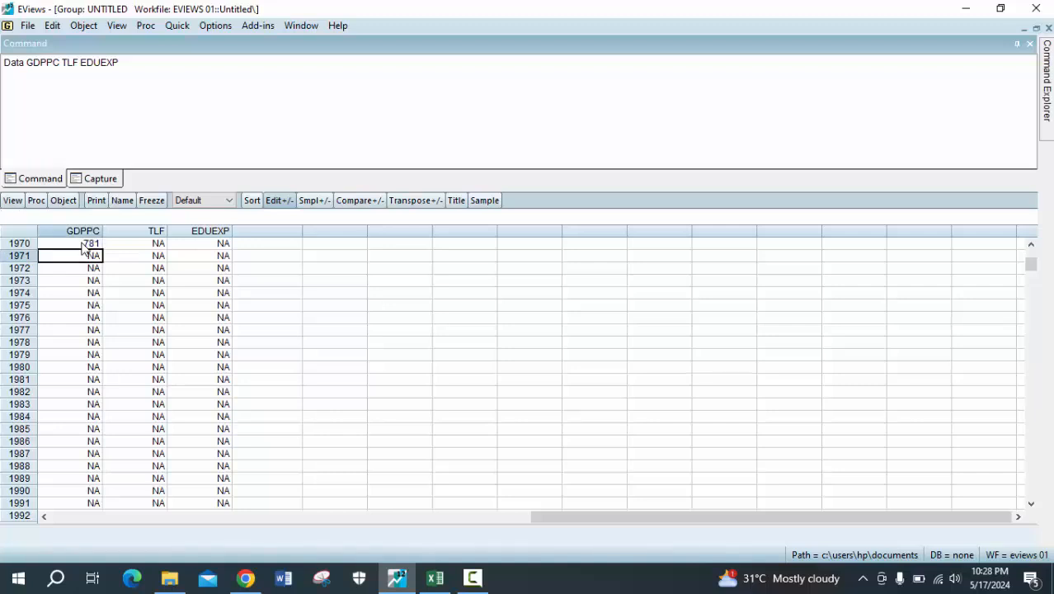
{"action": "type", "text": "790"}
{"action": "key", "text": "Return"}
{"action": "type", "text": "800"}
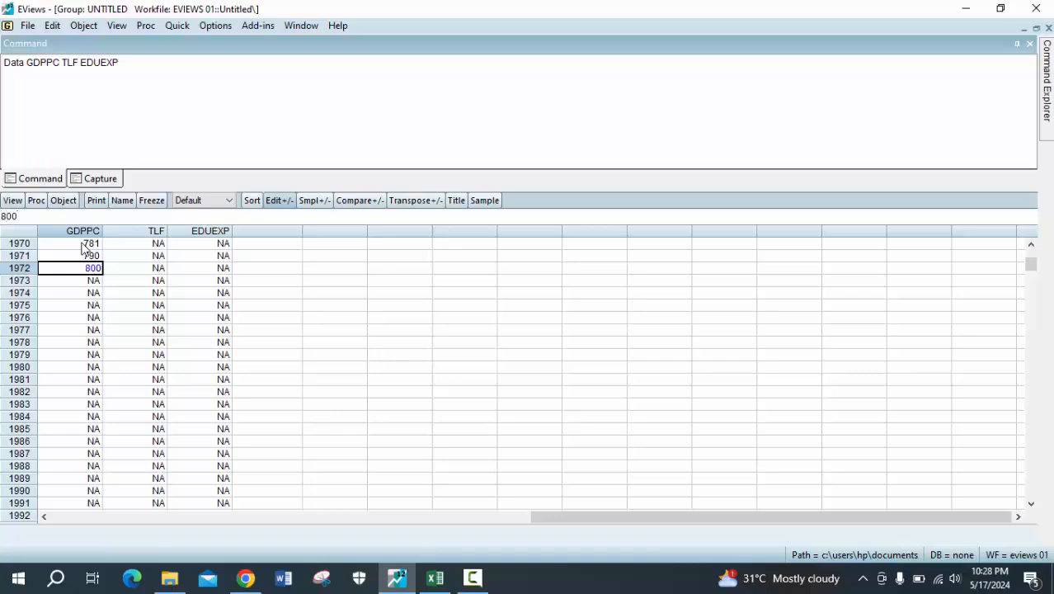
{"action": "key", "text": "Return"}
{"action": "type", "text": "801"}
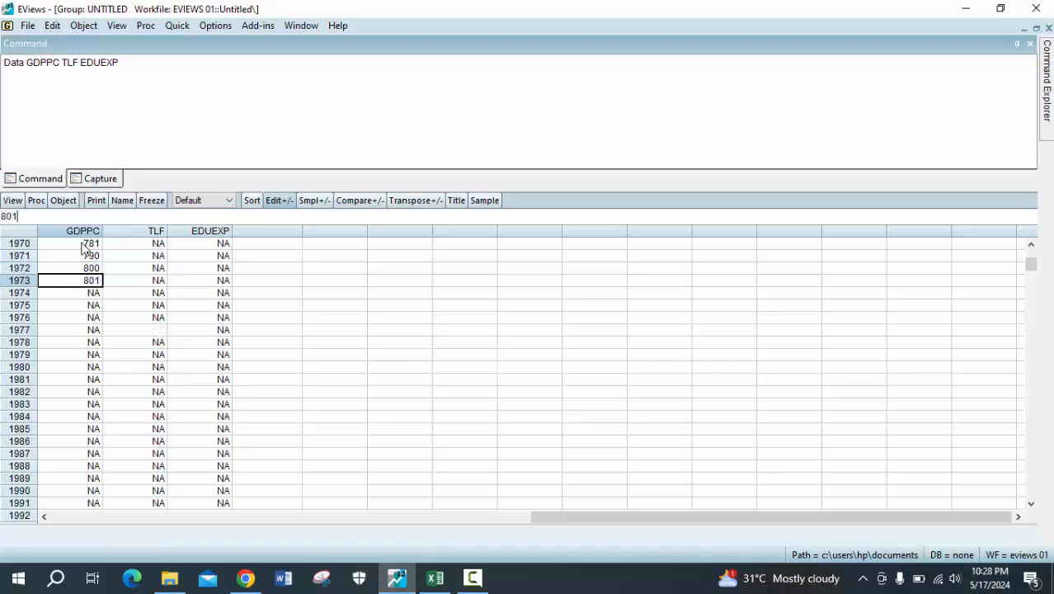
{"action": "key", "text": "Return"}
{"action": "type", "text": "80"}
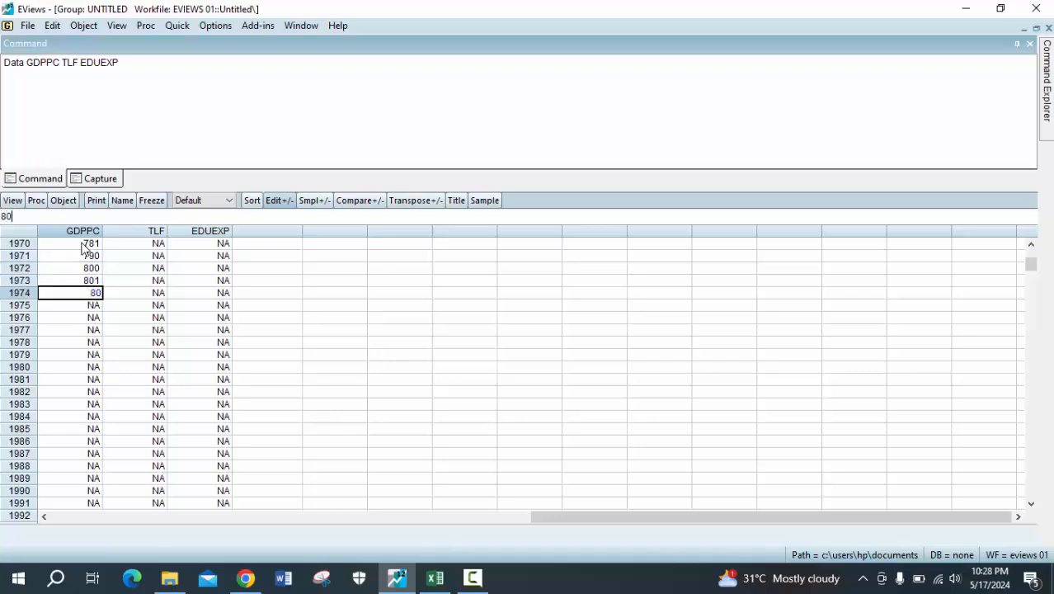
{"action": "key", "text": "Return"}
Enter the GDPPC values 899, 900, 998, 1010 and 456 for the years 1975 to 1979.
{"action": "type", "text": "899"}
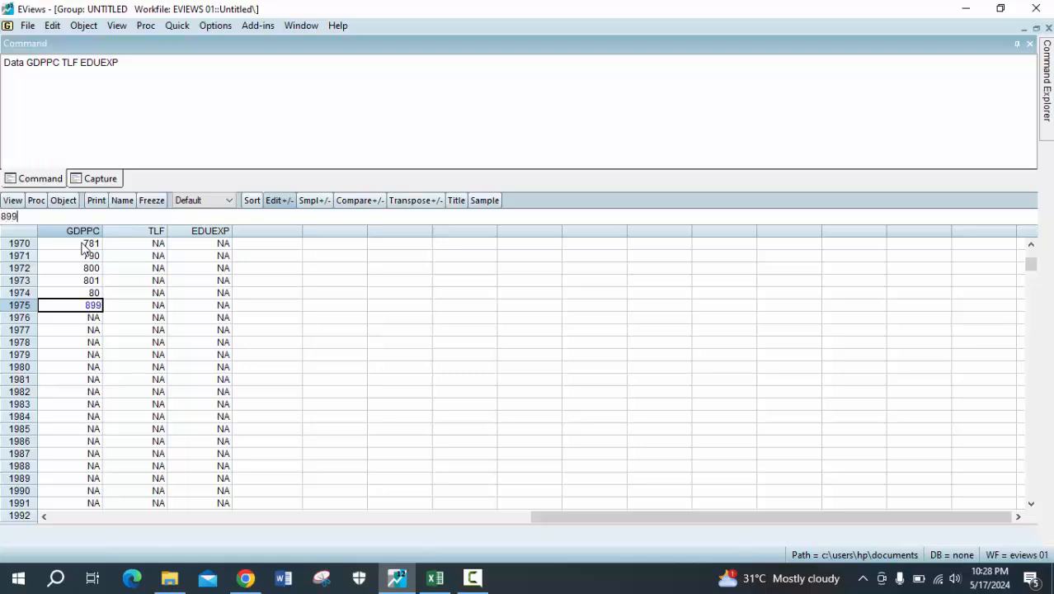
{"action": "key", "text": "Return"}
{"action": "type", "text": "9"}
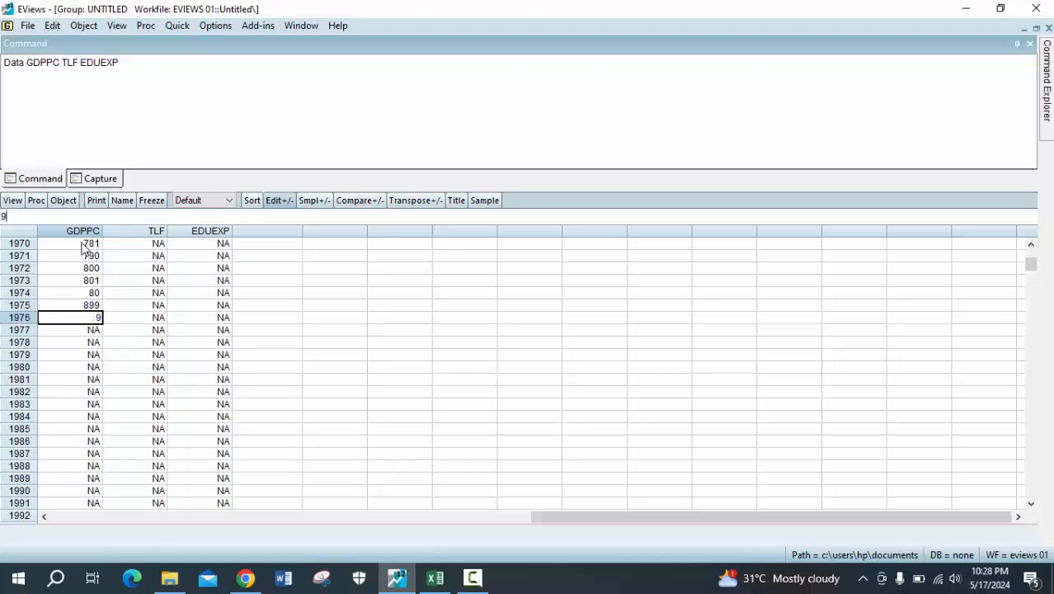
{"action": "type", "text": "00"}
{"action": "key", "text": "Return"}
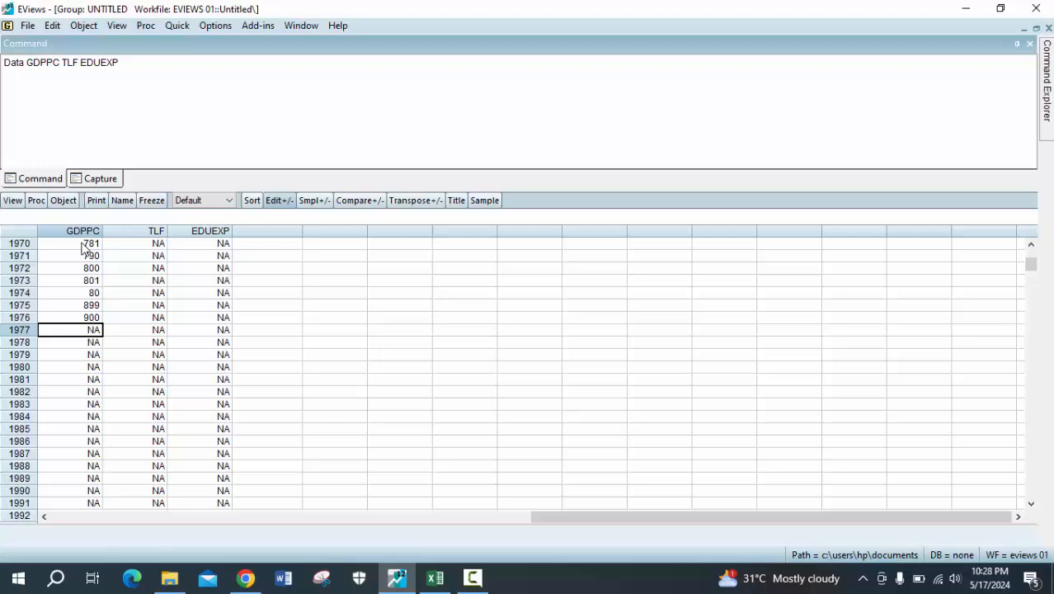
{"action": "type", "text": "998"}
{"action": "key", "text": "Return"}
{"action": "type", "text": "1010"}
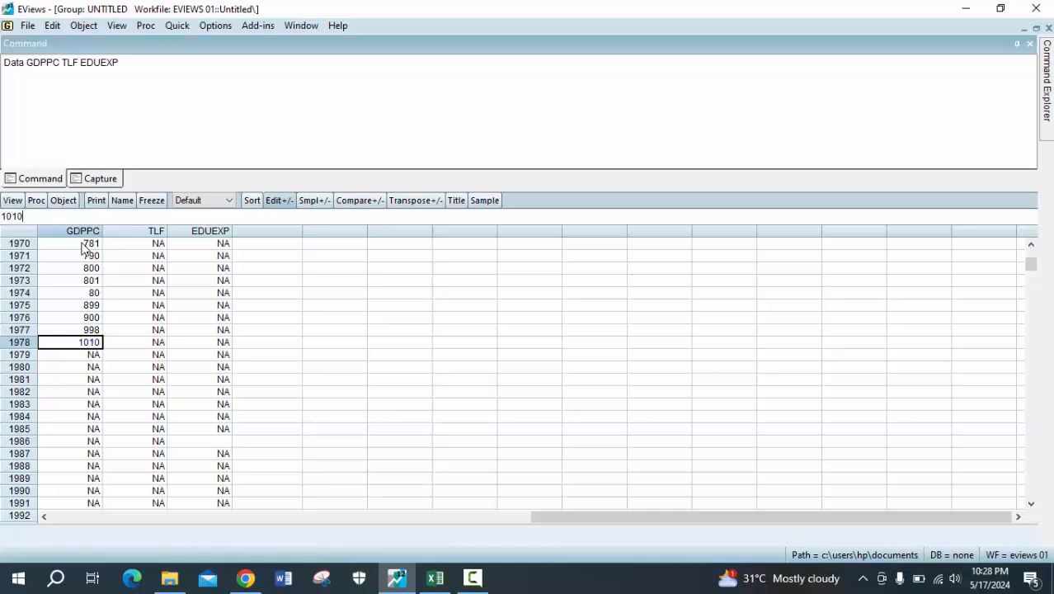
{"action": "key", "text": "Return"}
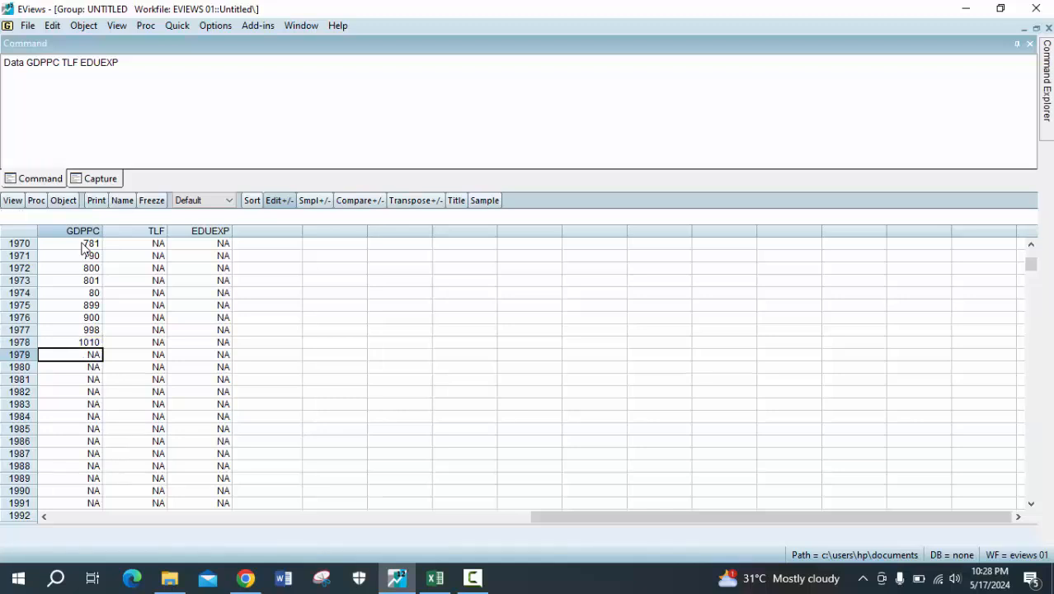
{"action": "type", "text": "45657656"}
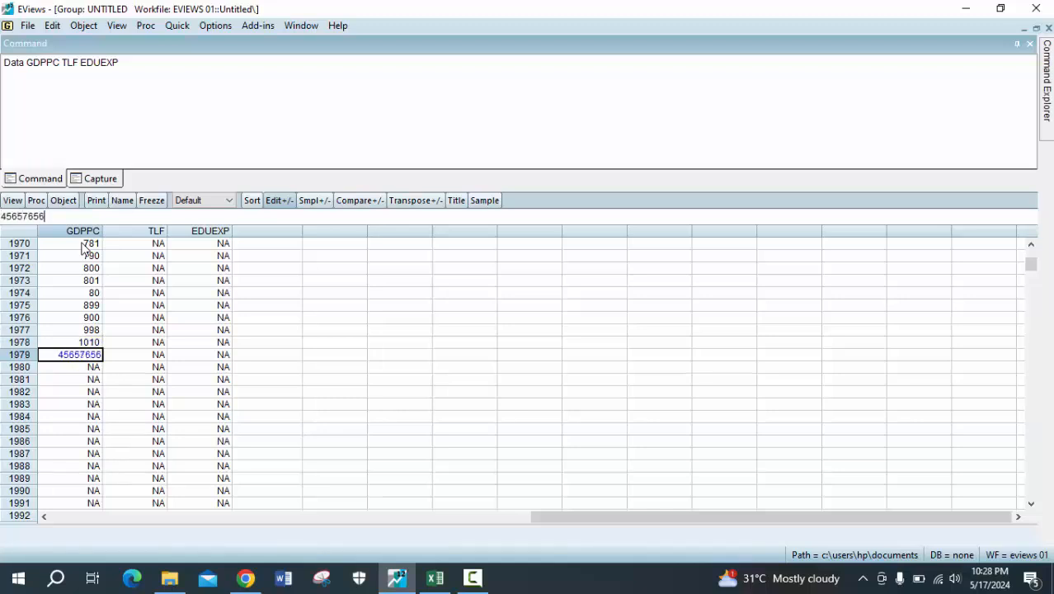
{"action": "key", "text": "BackSpace"}
{"action": "key", "text": "BackSpace"}
{"action": "key", "text": "BackSpace"}
Enter the TLF values 66, 67 and 66 for the years 1970 to 1972.
{"action": "key", "text": "Right"}
{"action": "key", "text": "Up"}
{"action": "key", "text": "Up"}
{"action": "key", "text": "Up"}
{"action": "key", "text": "Up"}
{"action": "key", "text": "Up"}
{"action": "key", "text": "Up"}
{"action": "key", "text": "Up"}
{"action": "key", "text": "Up"}
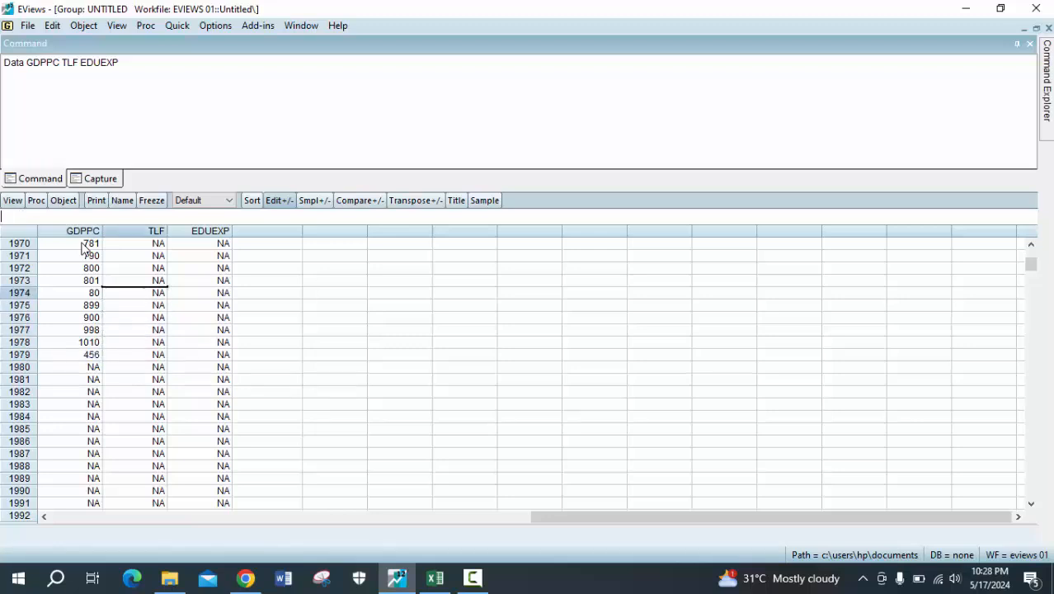
{"action": "key", "text": "Up"}
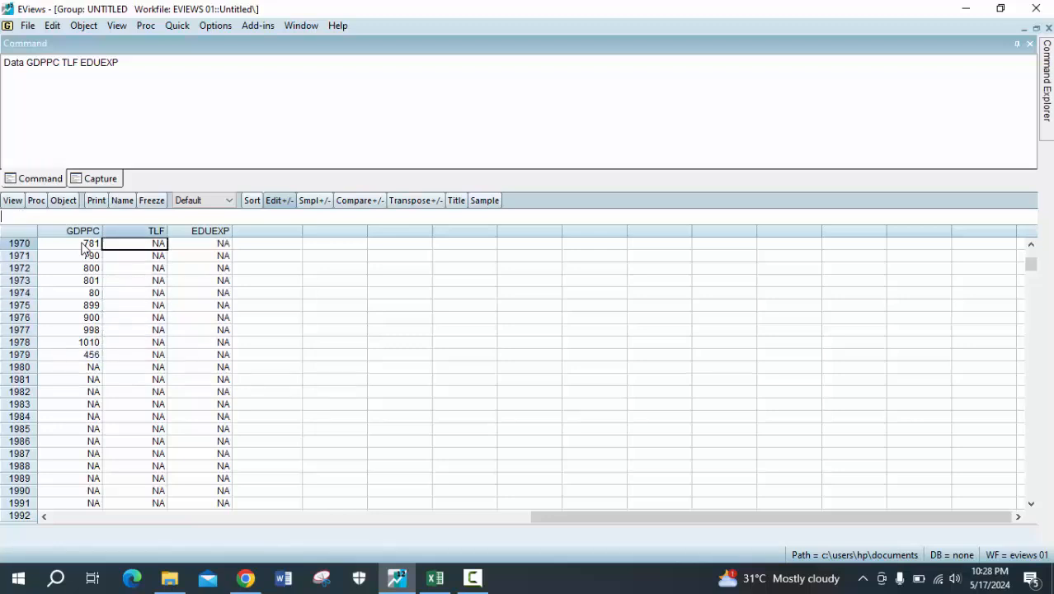
{"action": "type", "text": "66"}
{"action": "key", "text": "Return"}
{"action": "type", "text": "67"}
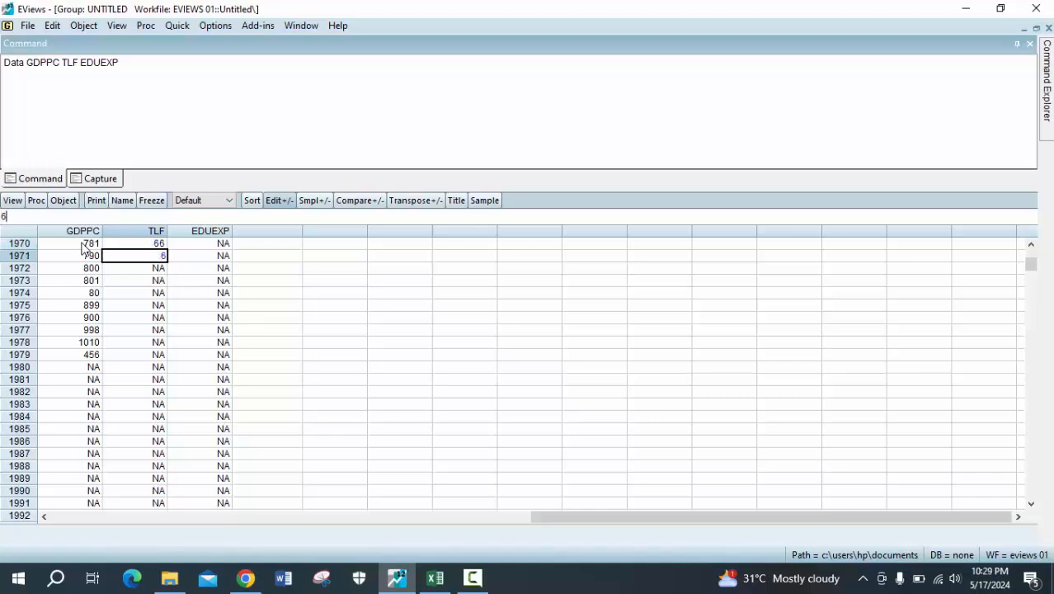
{"action": "key", "text": "Return"}
{"action": "type", "text": "66"}
{"action": "key", "text": "Return"}
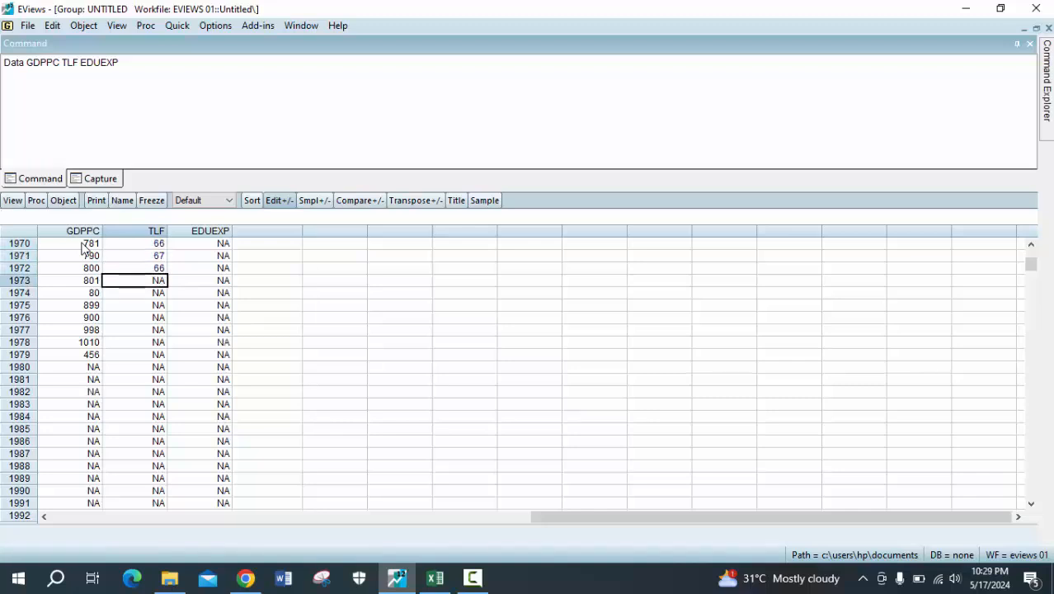
Enter the TLF values 67, 6, 8, 69, 69 and 70 for the years 1973 to 1978.
{"action": "type", "text": "67"}
{"action": "key", "text": "Return"}
{"action": "type", "text": "6"}
{"action": "key", "text": "Return"}
{"action": "type", "text": "8"}
{"action": "key", "text": "Return"}
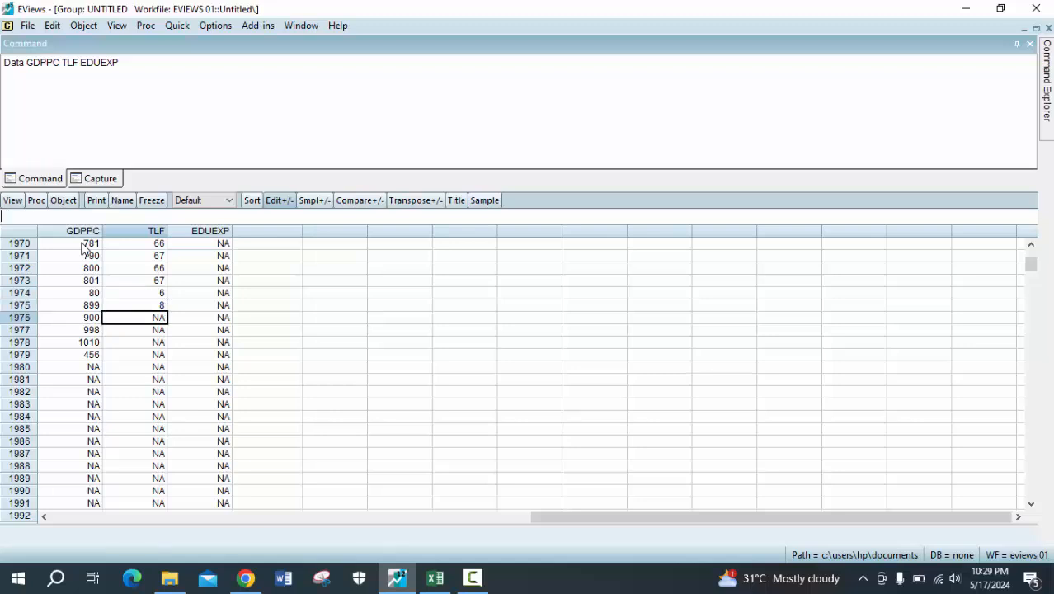
{"action": "type", "text": "69"}
{"action": "key", "text": "Return"}
{"action": "type", "text": "6"}
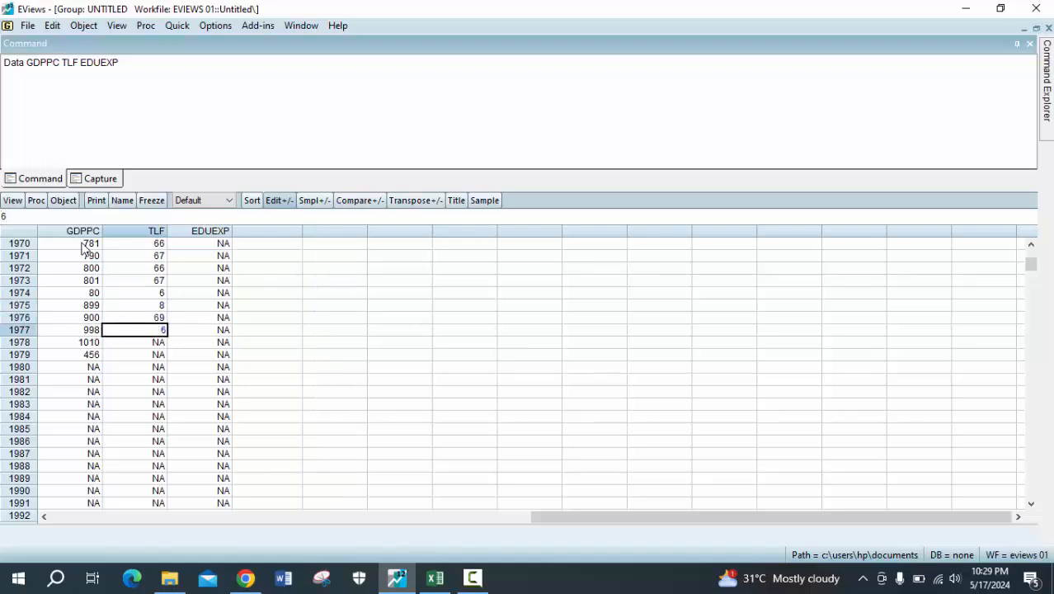
{"action": "type", "text": "9"}
{"action": "key", "text": "Return"}
{"action": "type", "text": "9"}
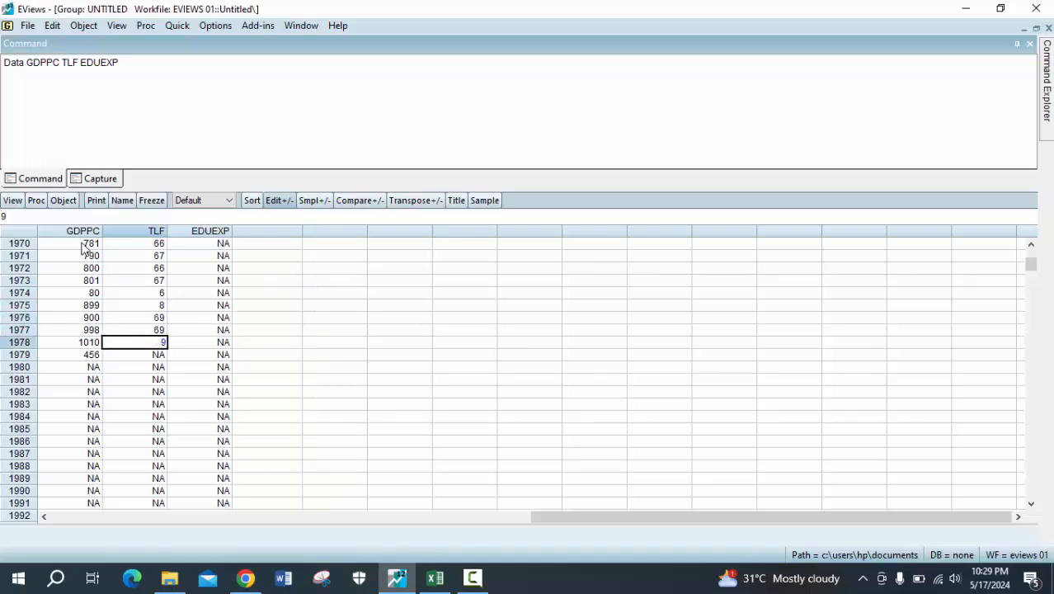
{"action": "type", "text": "70"}
{"action": "key", "text": "Return"}
{"action": "key", "text": "Return"}
{"action": "key", "text": "Return"}
{"action": "key", "text": "Return"}
{"action": "key", "text": "Return"}
{"action": "key", "text": "Return"}
{"action": "key", "text": "Return"}
{"action": "key", "text": "Return"}
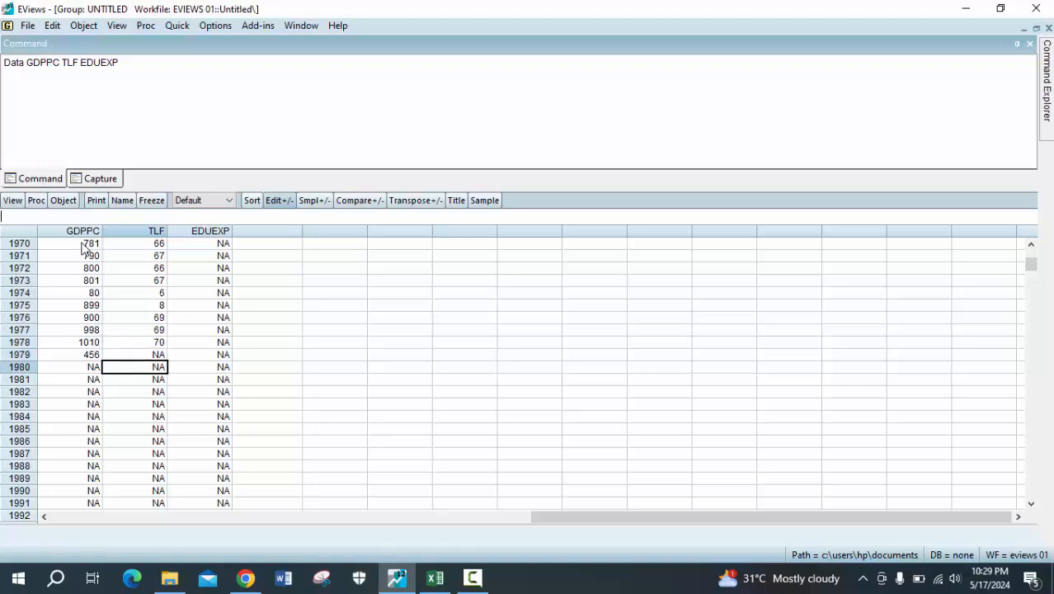
{"action": "key", "text": "Return"}
{"action": "key", "text": "Return"}
{"action": "key", "text": "Return"}
{"action": "key", "text": "Return"}
{"action": "key", "text": "Return"}
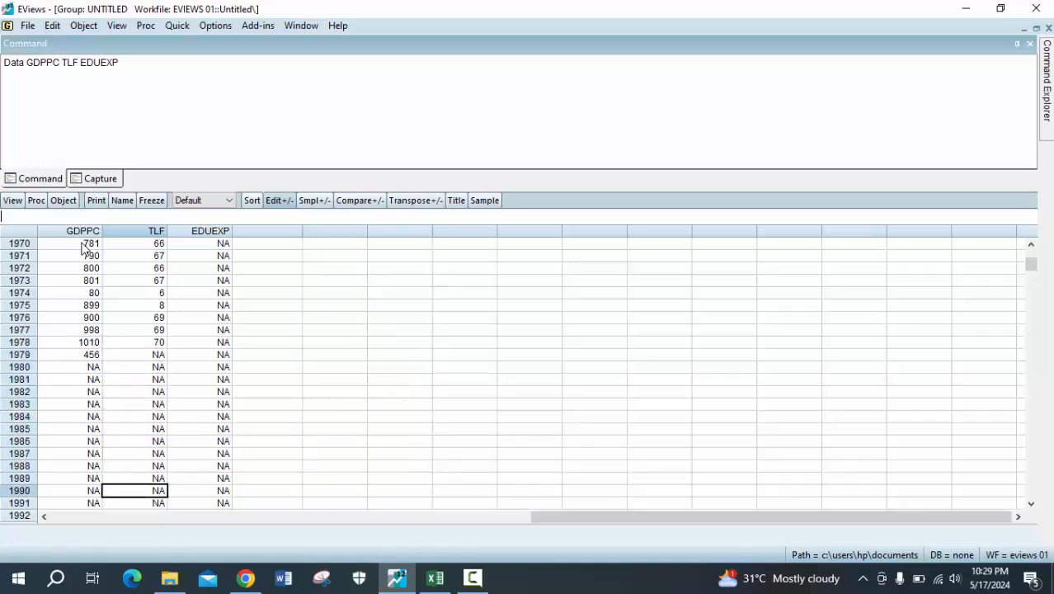
Enter the EDUEXP values 34 for 1970 and 445 for 1971.
{"action": "key", "text": "Right"}
{"action": "key", "text": "Up"}
{"action": "key", "text": "Up"}
{"action": "key", "text": "Up"}
{"action": "key", "text": "Up"}
{"action": "key", "text": "Up"}
{"action": "key", "text": "Up"}
{"action": "key", "text": "Up"}
{"action": "key", "text": "Up"}
{"action": "key", "text": "Up"}
{"action": "key", "text": "Up"}
{"action": "key", "text": "Up"}
{"action": "key", "text": "Up"}
{"action": "key", "text": "Up"}
{"action": "key", "text": "Up"}
{"action": "key", "text": "Up"}
{"action": "key", "text": "Up"}
{"action": "key", "text": "Up"}
{"action": "key", "text": "Up"}
{"action": "key", "text": "Up"}
{"action": "key", "text": "Up"}
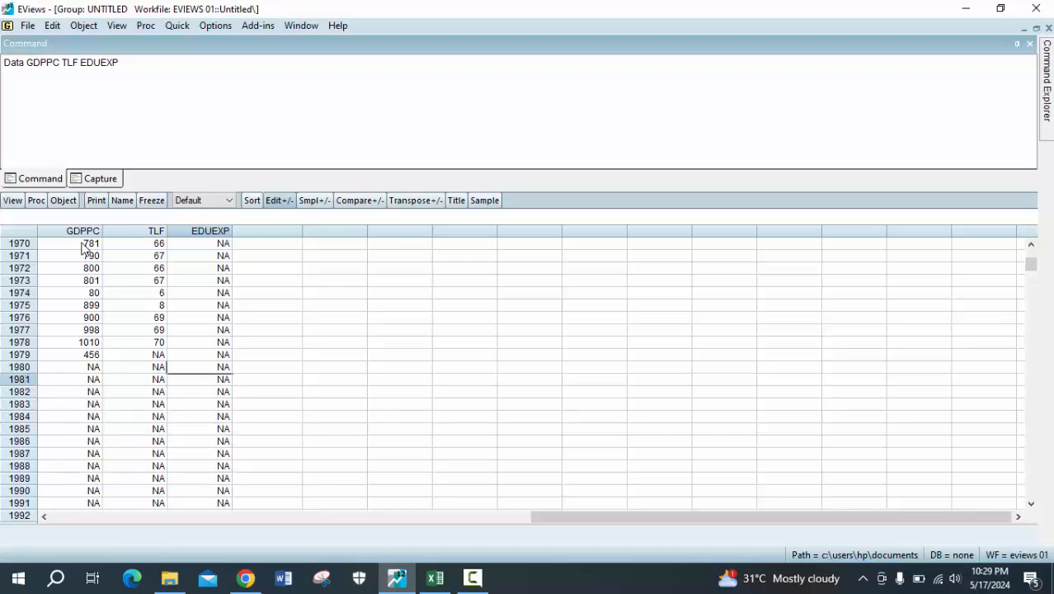
{"action": "key", "text": "Down"}
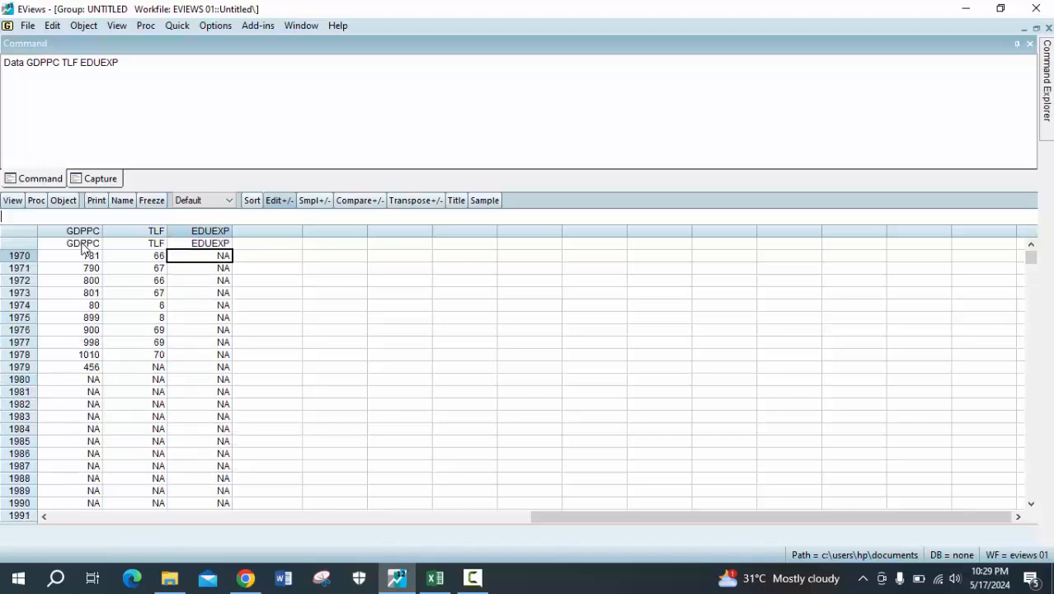
{"action": "type", "text": "34"}
{"action": "key", "text": "Return"}
{"action": "type", "text": "445"}
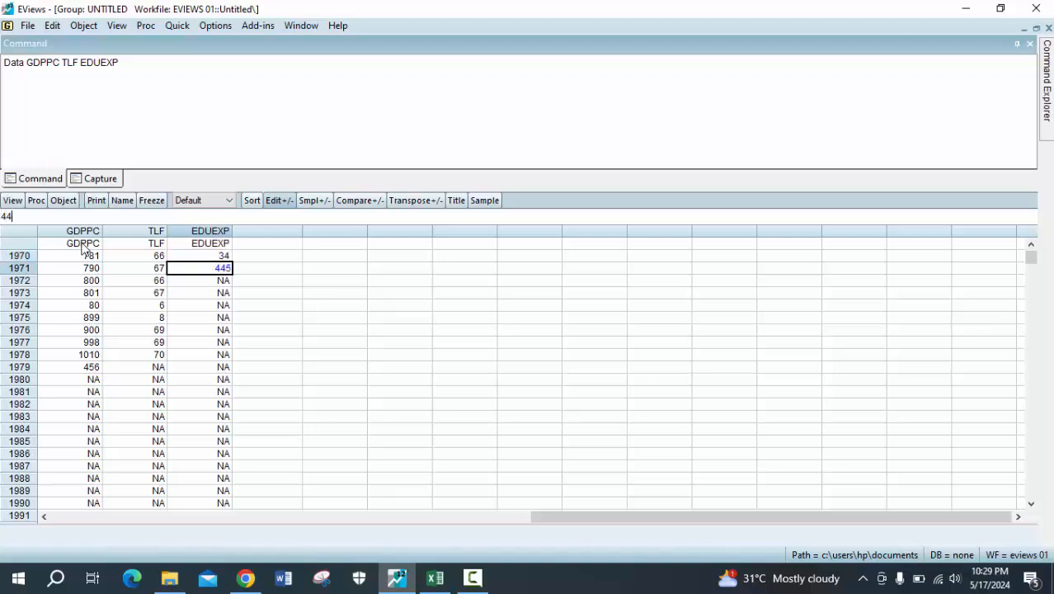
{"action": "key", "text": "Return"}
Enter the EDUEXP values 44 for 1972 and 5 for 1973.
{"action": "key", "text": "Down"}
{"action": "key", "text": "Down"}
{"action": "key", "text": "Down"}
{"action": "key", "text": "Up"}
{"action": "key", "text": "Up"}
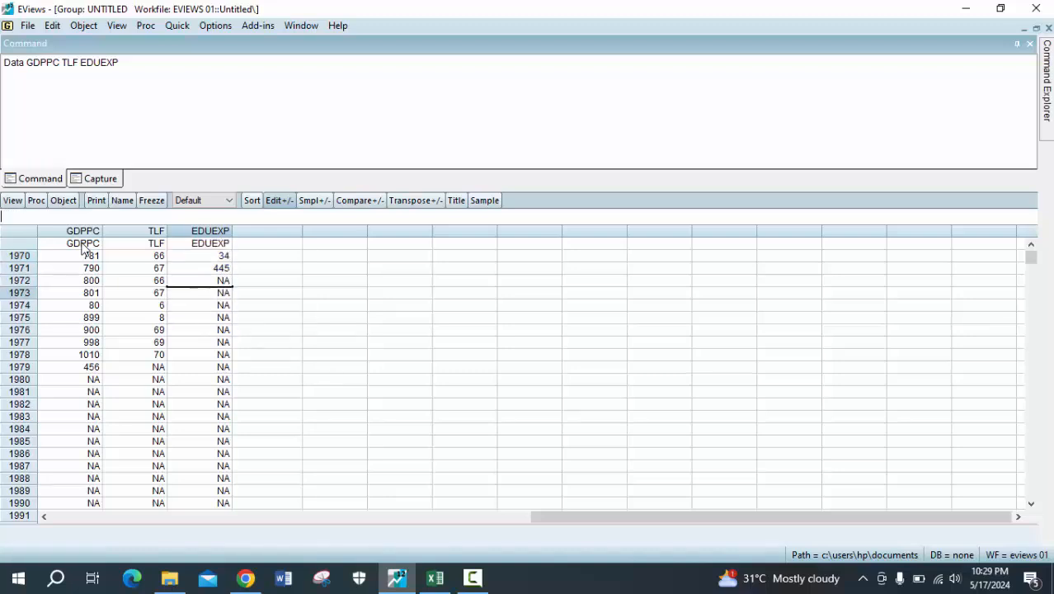
{"action": "key", "text": "Up"}
{"action": "type", "text": "44"}
{"action": "key", "text": "Return"}
{"action": "type", "text": "5"}
{"action": "key", "text": "Return"}
{"action": "key", "text": "Down"}
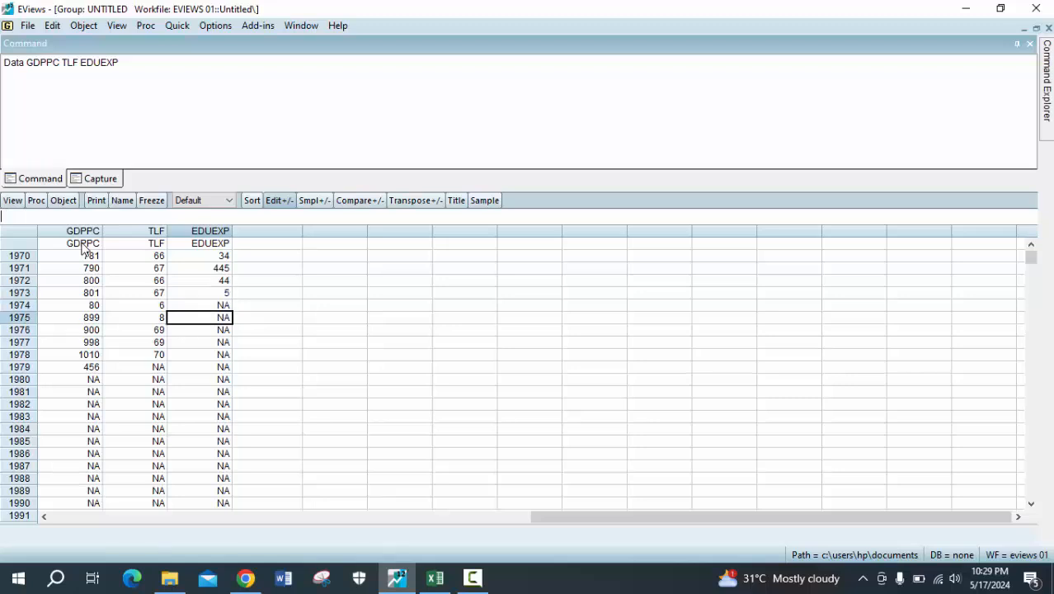
Enter the EDUEXP values 44, 5, 55 and 555 for the years 1974 to 1977.
{"action": "key", "text": "Up"}
{"action": "type", "text": "44"}
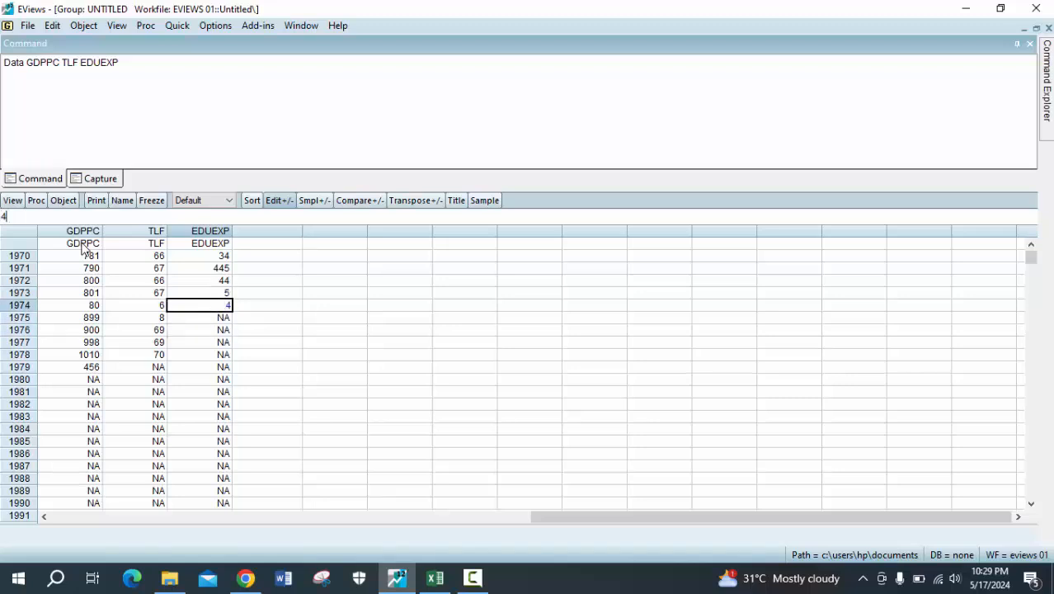
{"action": "key", "text": "Return"}
{"action": "type", "text": "5"}
{"action": "key", "text": "Return"}
{"action": "type", "text": "55"}
{"action": "key", "text": "Return"}
{"action": "type", "text": "555"}
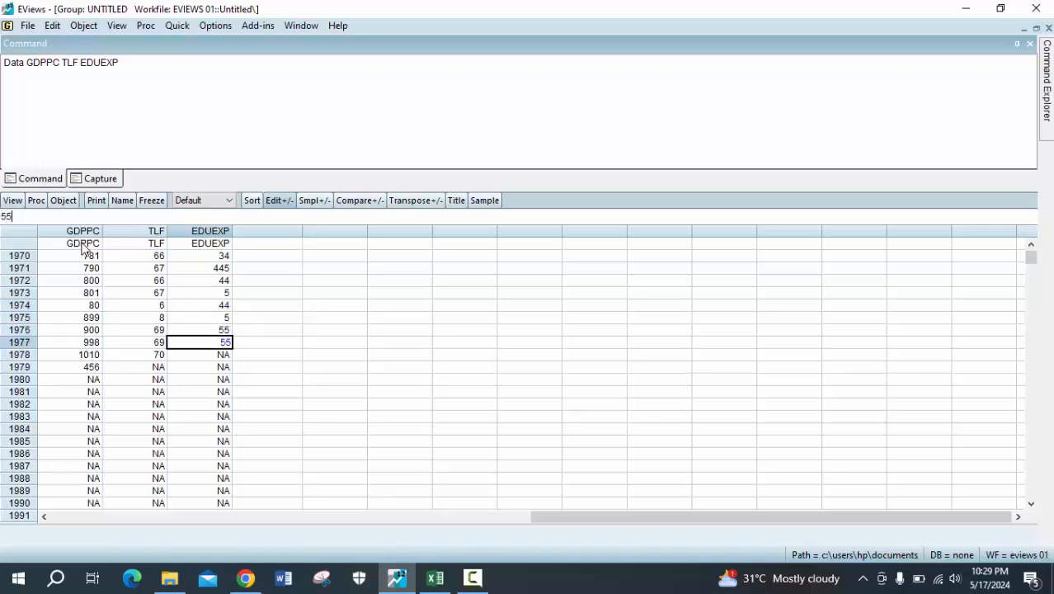
{"action": "key", "text": "Return"}
Leave EDUEXP for 1978 blank and enter 55 for 1979 and 5 for 1980.
{"action": "key", "text": "Return"}
{"action": "type", "text": "55"}
{"action": "key", "text": "Return"}
{"action": "type", "text": "5"}
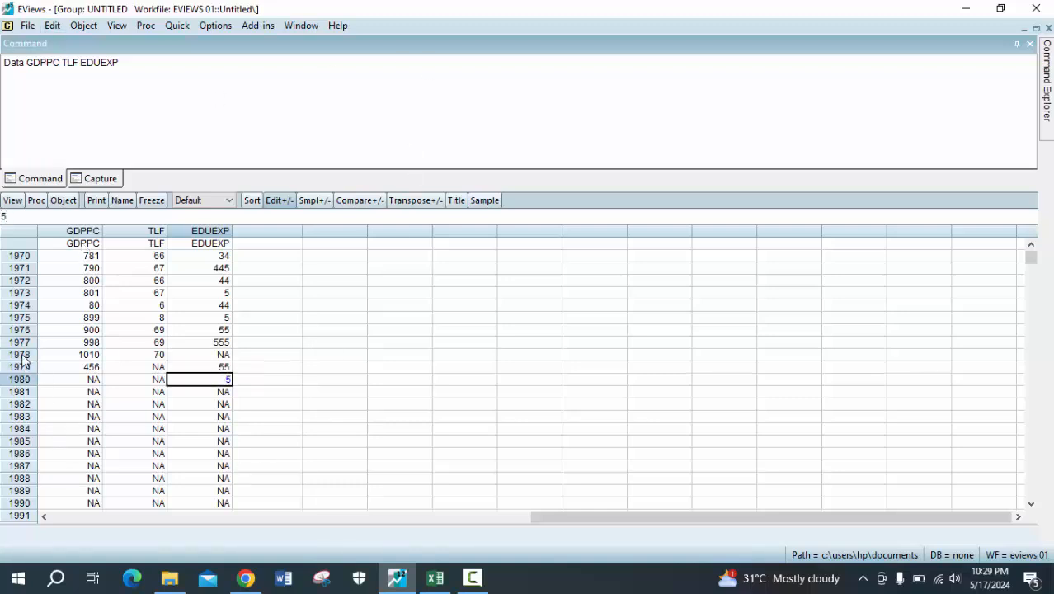
{"action": "key", "text": "Return"}
Look over the EDUEXP column down to 1996 and back up to its series name.
{"action": "key", "text": "Return"}
{"action": "key", "text": "Return"}
{"action": "key", "text": "Return"}
{"action": "key", "text": "Return"}
{"action": "key", "text": "Return"}
{"action": "key", "text": "Return"}
{"action": "key", "text": "Return"}
{"action": "key", "text": "Return"}
{"action": "key", "text": "Return"}
{"action": "key", "text": "Return"}
{"action": "key", "text": "Return"}
{"action": "key", "text": "Return"}
{"action": "key", "text": "Return"}
{"action": "key", "text": "Return"}
{"action": "key", "text": "Return"}
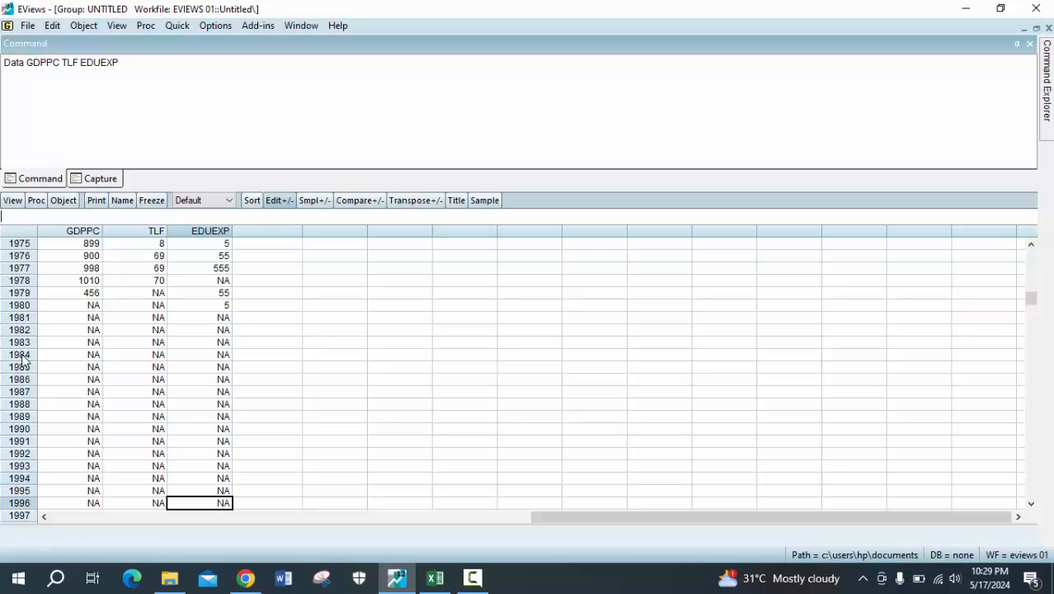
{"action": "key", "text": "Up"}
{"action": "key", "text": "Up"}
{"action": "key", "text": "Up"}
{"action": "key", "text": "Up"}
{"action": "key", "text": "Up"}
{"action": "key", "text": "Up"}
{"action": "key", "text": "Up"}
{"action": "key", "text": "Up"}
{"action": "key", "text": "Up"}
{"action": "key", "text": "Up"}
{"action": "key", "text": "Up"}
{"action": "key", "text": "Up"}
{"action": "key", "text": "Up"}
{"action": "key", "text": "Up"}
{"action": "key", "text": "Up"}
{"action": "key", "text": "Up"}
{"action": "key", "text": "Up"}
{"action": "key", "text": "Up"}
{"action": "key", "text": "Up"}
{"action": "key", "text": "Up"}
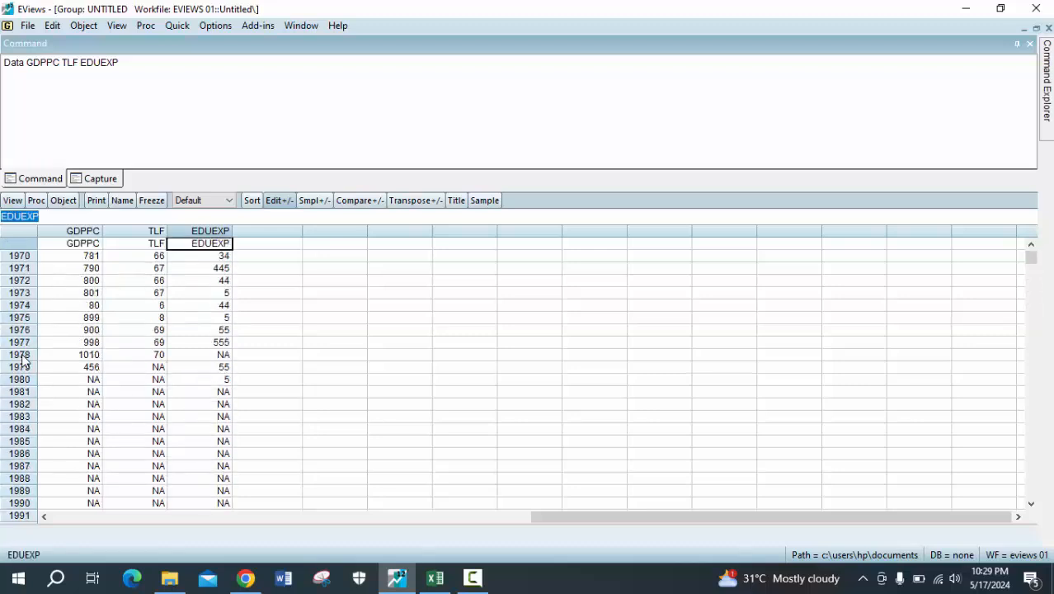
Examine the EDUEXP rows from 1970 through the last year, 2024, and return to the column's header.
{"action": "key", "text": "Down"}
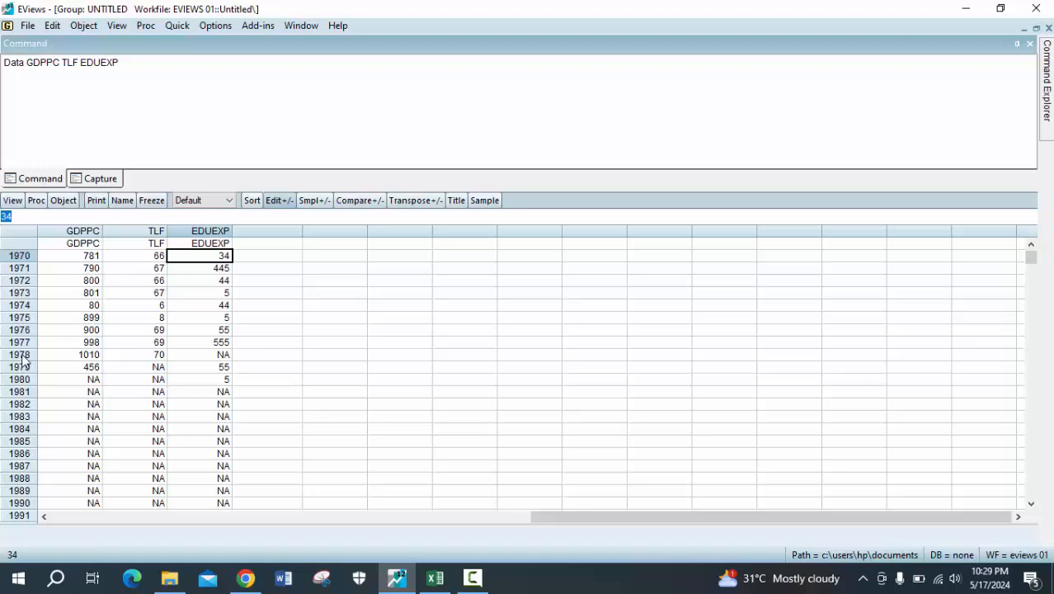
{"action": "key", "text": "Down"}
{"action": "key", "text": "Down"}
{"action": "key", "text": "Down"}
{"action": "key", "text": "Down"}
{"action": "key", "text": "Down"}
{"action": "key", "text": "Down"}
{"action": "key", "text": "Down"}
{"action": "key", "text": "Down"}
{"action": "key", "text": "Down"}
{"action": "key", "text": "Down"}
{"action": "key", "text": "Down"}
{"action": "key", "text": "Down"}
{"action": "key", "text": "Down"}
{"action": "key", "text": "Down"}
{"action": "key", "text": "Down"}
{"action": "key", "text": "Down"}
{"action": "key", "text": "Down"}
{"action": "key", "text": "Down"}
{"action": "key", "text": "Down"}
{"action": "key", "text": "Down"}
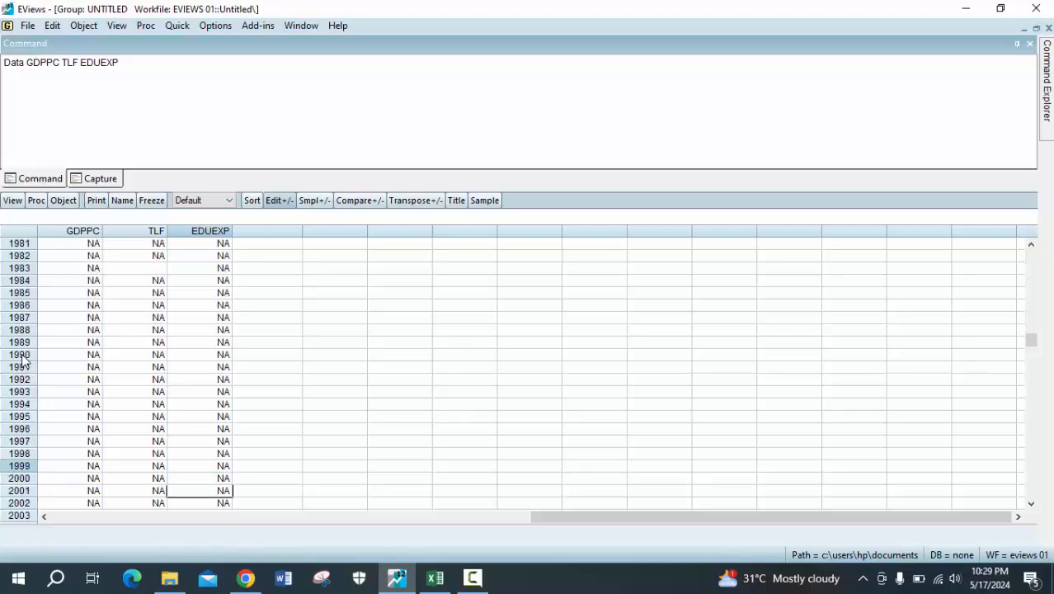
{"action": "key", "text": "Down"}
{"action": "key", "text": "Down"}
{"action": "key", "text": "Down"}
{"action": "key", "text": "Down"}
{"action": "key", "text": "Down"}
{"action": "key", "text": "Down"}
{"action": "key", "text": "Down"}
{"action": "key", "text": "Down"}
{"action": "key", "text": "Down"}
{"action": "key", "text": "Down"}
{"action": "key", "text": "Down"}
{"action": "key", "text": "Down"}
{"action": "key", "text": "Down"}
{"action": "key", "text": "Down"}
{"action": "key", "text": "Down"}
{"action": "key", "text": "Down"}
{"action": "key", "text": "Down"}
{"action": "key", "text": "Down"}
{"action": "key", "text": "Down"}
{"action": "key", "text": "Down"}
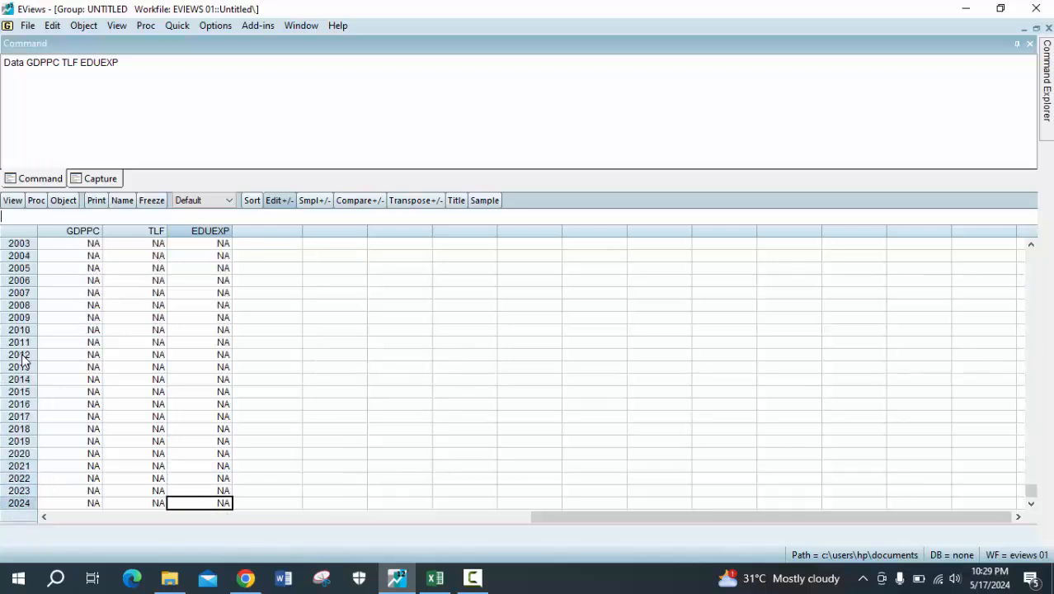
{"action": "key", "text": "Up"}
{"action": "key", "text": "Up"}
{"action": "key", "text": "Up"}
{"action": "key", "text": "Up"}
{"action": "key", "text": "Up"}
{"action": "key", "text": "Up"}
{"action": "key", "text": "Up"}
{"action": "key", "text": "Up"}
{"action": "key", "text": "Up"}
{"action": "key", "text": "Up"}
{"action": "key", "text": "Up"}
{"action": "key", "text": "Up"}
{"action": "key", "text": "Up"}
{"action": "key", "text": "Up"}
{"action": "key", "text": "Up"}
{"action": "key", "text": "Up"}
{"action": "key", "text": "Up"}
{"action": "key", "text": "Up"}
{"action": "key", "text": "Up"}
{"action": "key", "text": "Up"}
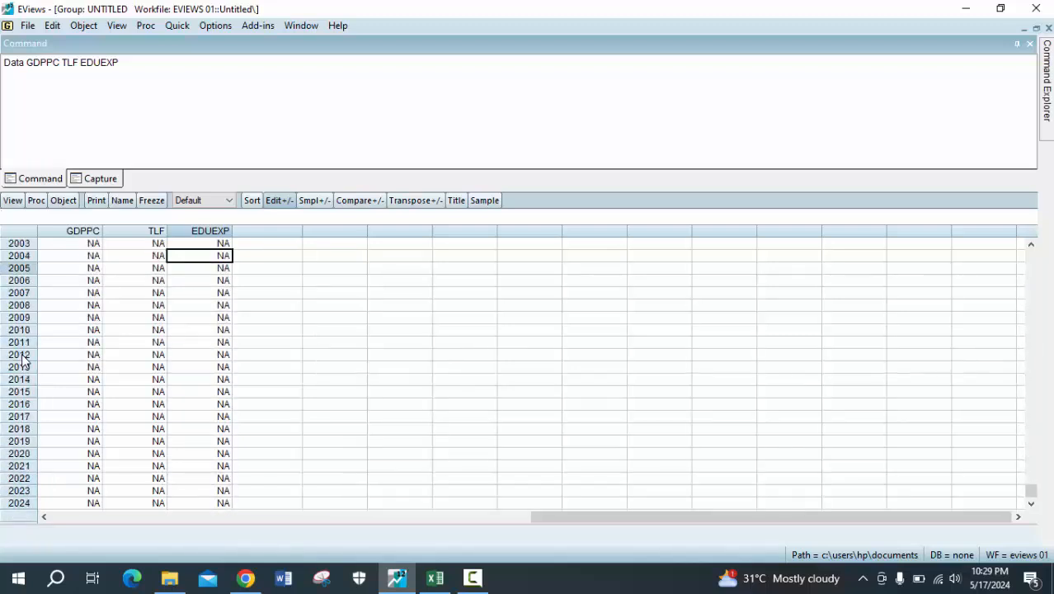
{"action": "key", "text": "Up"}
{"action": "key", "text": "Up"}
{"action": "key", "text": "Up"}
{"action": "key", "text": "Up"}
{"action": "key", "text": "Up"}
{"action": "key", "text": "Up"}
{"action": "key", "text": "Up"}
{"action": "key", "text": "Up"}
{"action": "key", "text": "Up"}
{"action": "key", "text": "Up"}
{"action": "key", "text": "Up"}
{"action": "key", "text": "Up"}
{"action": "key", "text": "Up"}
{"action": "key", "text": "Up"}
{"action": "key", "text": "Up"}
{"action": "key", "text": "Up"}
{"action": "key", "text": "Up"}
{"action": "key", "text": "Up"}
{"action": "key", "text": "Up"}
{"action": "key", "text": "Up"}
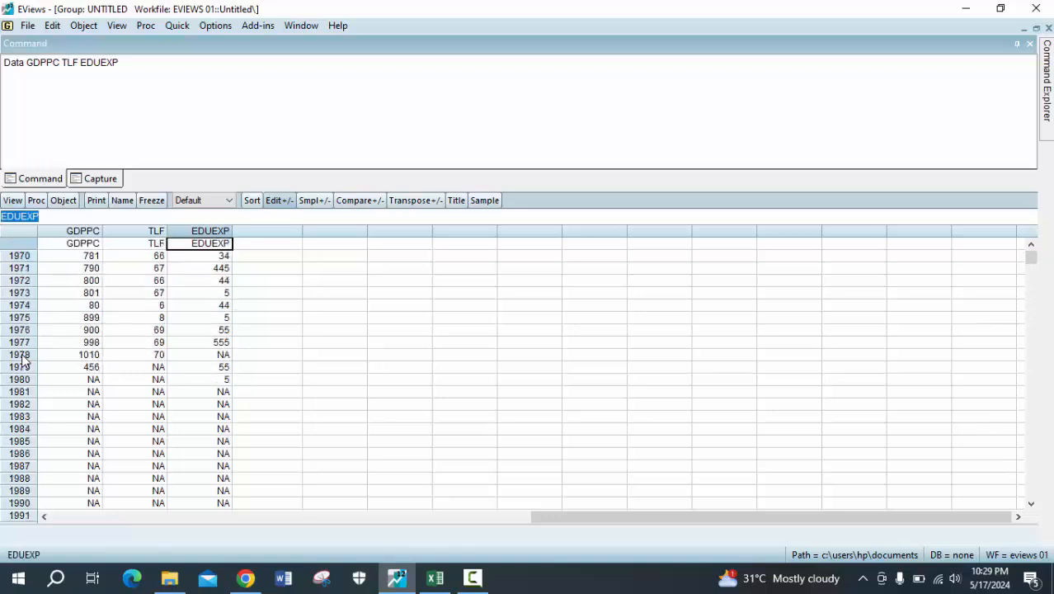
Review the GDPPC entries from 1970 to 1974 and select the empty column beside EDUEXP.
{"action": "key", "text": "Right"}
{"action": "key", "text": "Left"}
{"action": "key", "text": "Left"}
{"action": "key", "text": "Left"}
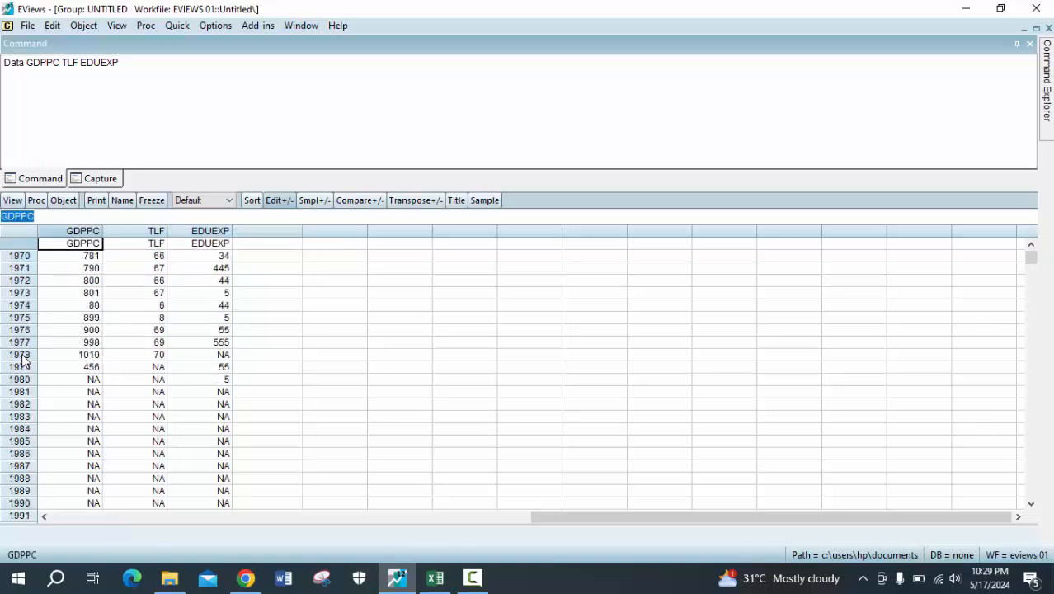
{"action": "key", "text": "Down"}
{"action": "key", "text": "Down"}
{"action": "key", "text": "Down"}
{"action": "key", "text": "Down"}
{"action": "key", "text": "Down"}
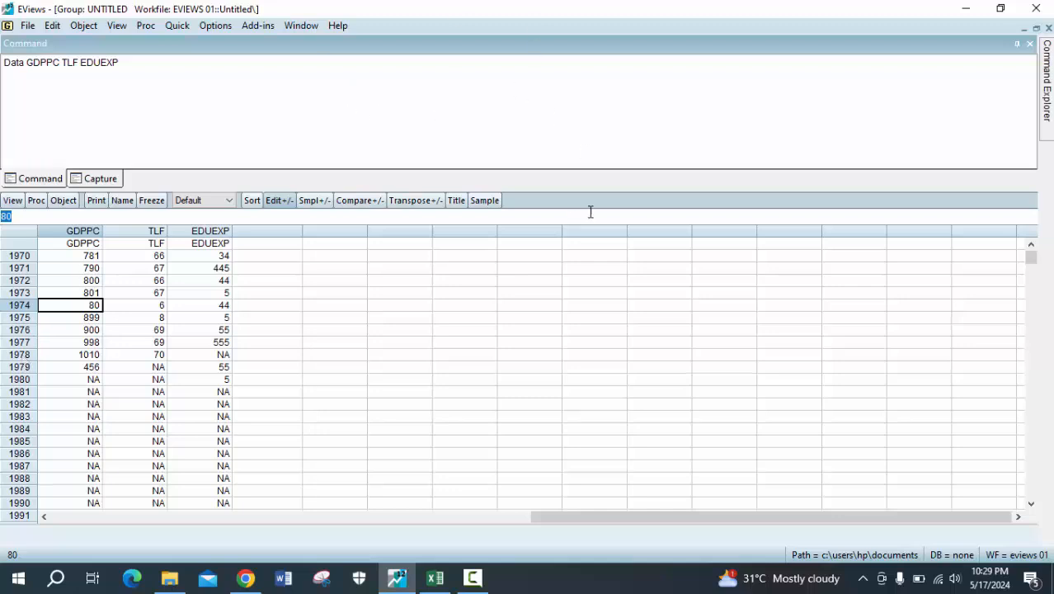
{"action": "left_click", "coordinate": [982, 233]}
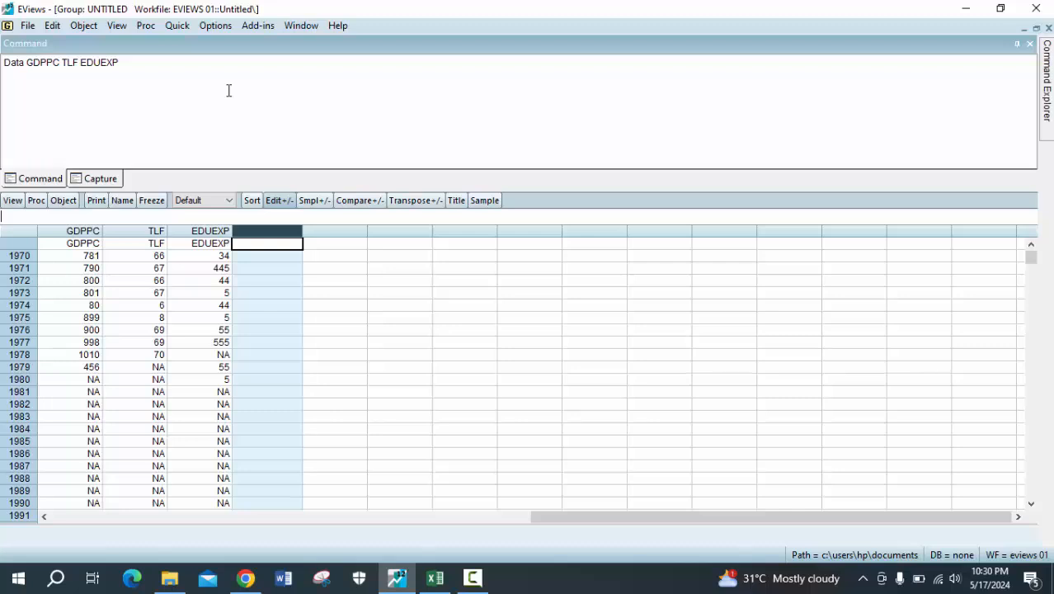
Minimize the data group and close the EVIEWS 01 workfile, deleting the untitled group and discarding the changes.
{"action": "left_click", "coordinate": [1024, 29]}
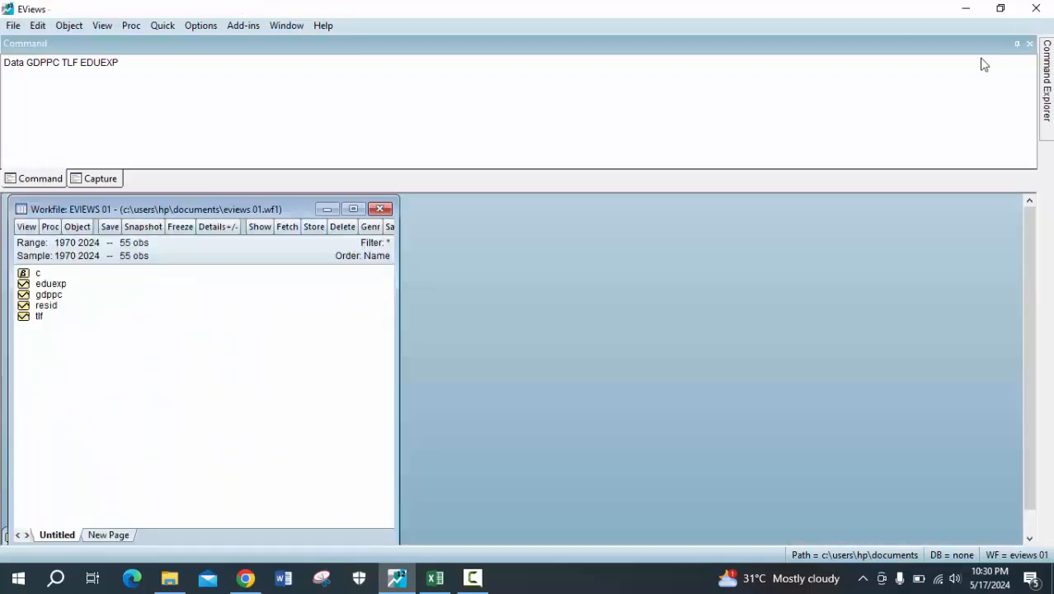
{"action": "left_click", "coordinate": [380, 209]}
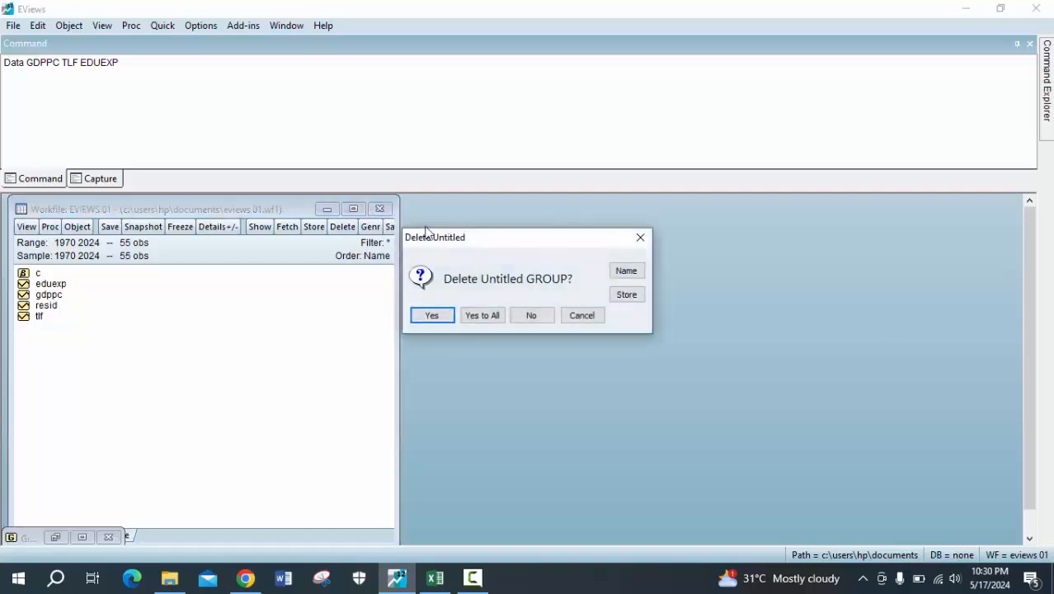
{"action": "left_click", "coordinate": [531, 317]}
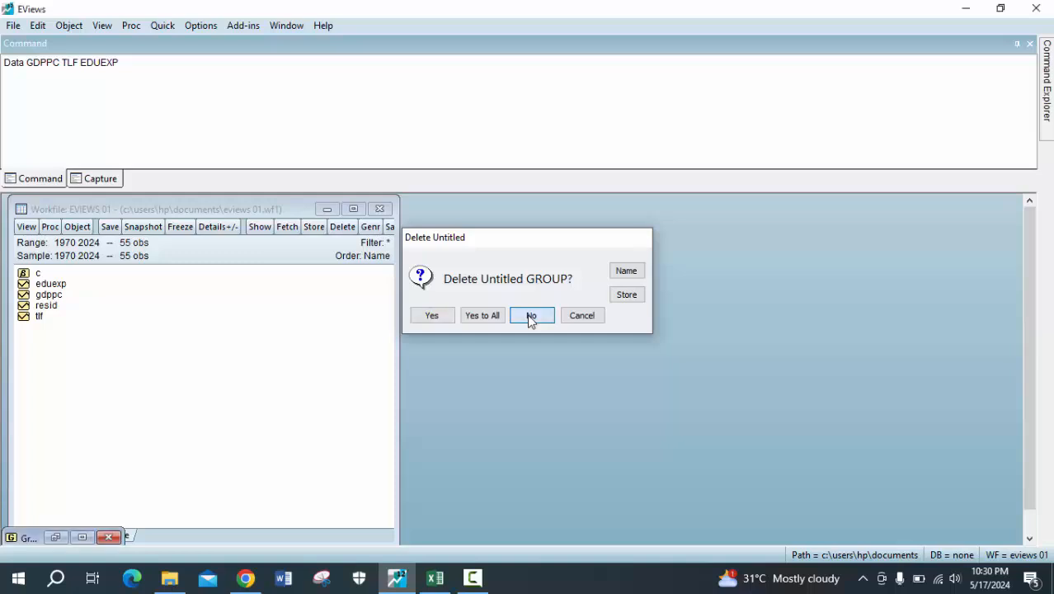
{"action": "left_click", "coordinate": [381, 209]}
{"action": "left_click", "coordinate": [432, 314]}
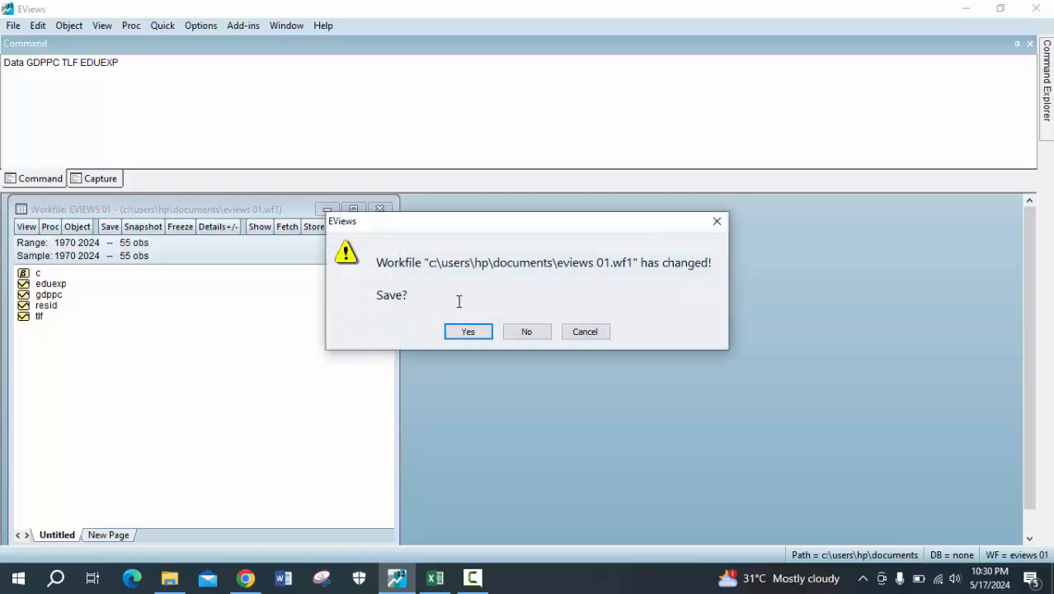
{"action": "left_click", "coordinate": [527, 329]}
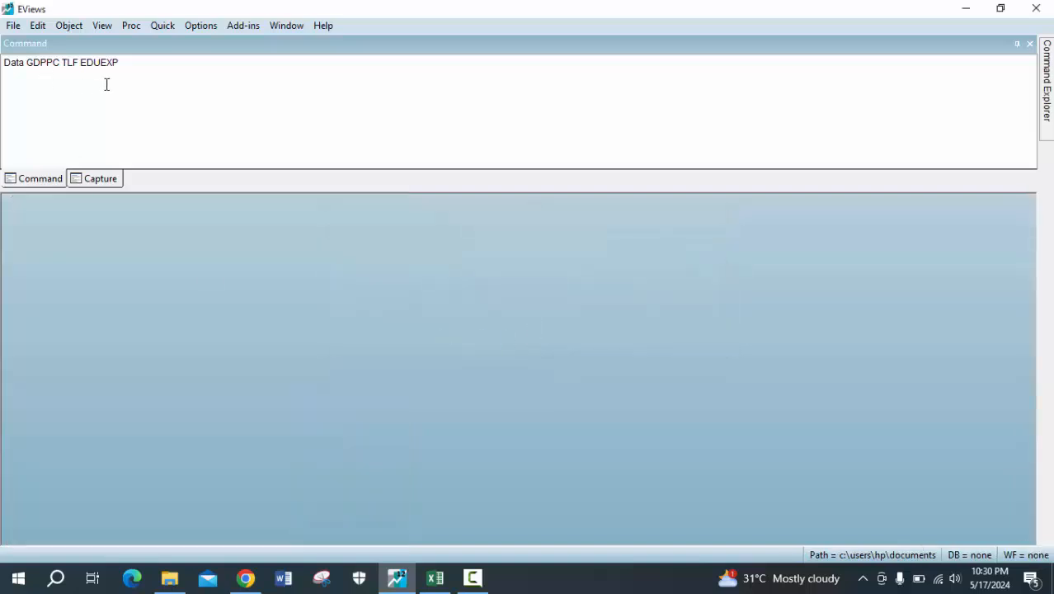
Clear the whole Data GDPPC TLF EDUEXP command from the command window.
{"action": "left_click", "coordinate": [131, 64]}
{"action": "key", "text": "BackSpace"}
{"action": "key", "text": "BackSpace"}
{"action": "key", "text": "BackSpace"}
{"action": "key", "text": "BackSpace"}
{"action": "key", "text": "BackSpace"}
{"action": "key", "text": "BackSpace"}
{"action": "key", "text": "BackSpace"}
{"action": "key", "text": "BackSpace"}
{"action": "key", "text": "BackSpace"}
{"action": "key", "text": "BackSpace"}
{"action": "key", "text": "BackSpace"}
{"action": "key", "text": "BackSpace"}
{"action": "key", "text": "BackSpace"}
{"action": "key", "text": "BackSpace"}
{"action": "key", "text": "BackSpace"}
{"action": "key", "text": "BackSpace"}
{"action": "key", "text": "BackSpace"}
{"action": "key", "text": "BackSpace"}
{"action": "key", "text": "BackSpace"}
{"action": "key", "text": "BackSpace"}
{"action": "key", "text": "BackSpace"}
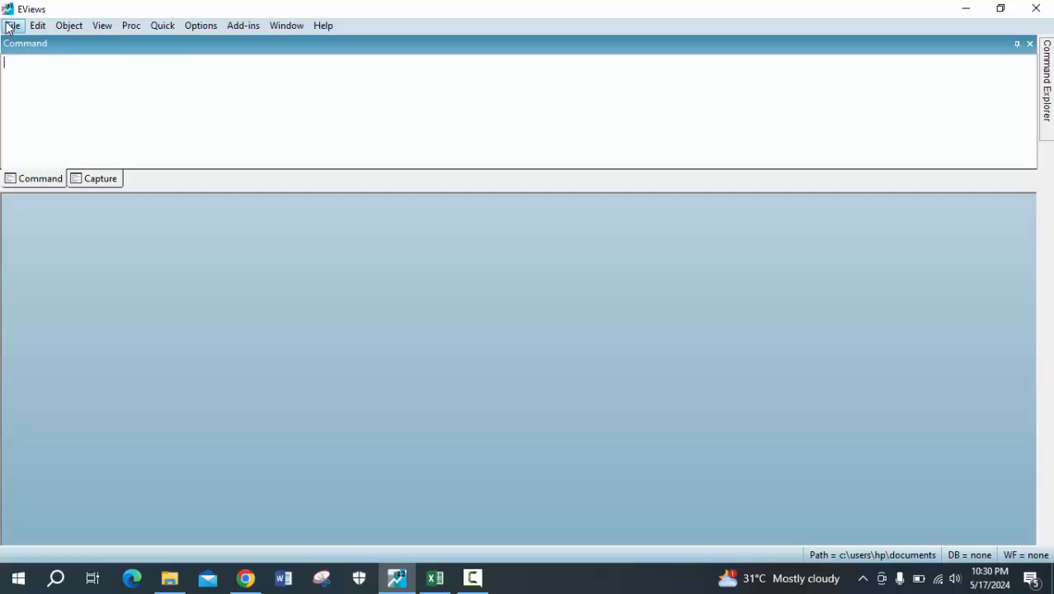
Exit EViews, start it again and dismiss its startup screen.
{"action": "left_click", "coordinate": [1045, 2]}
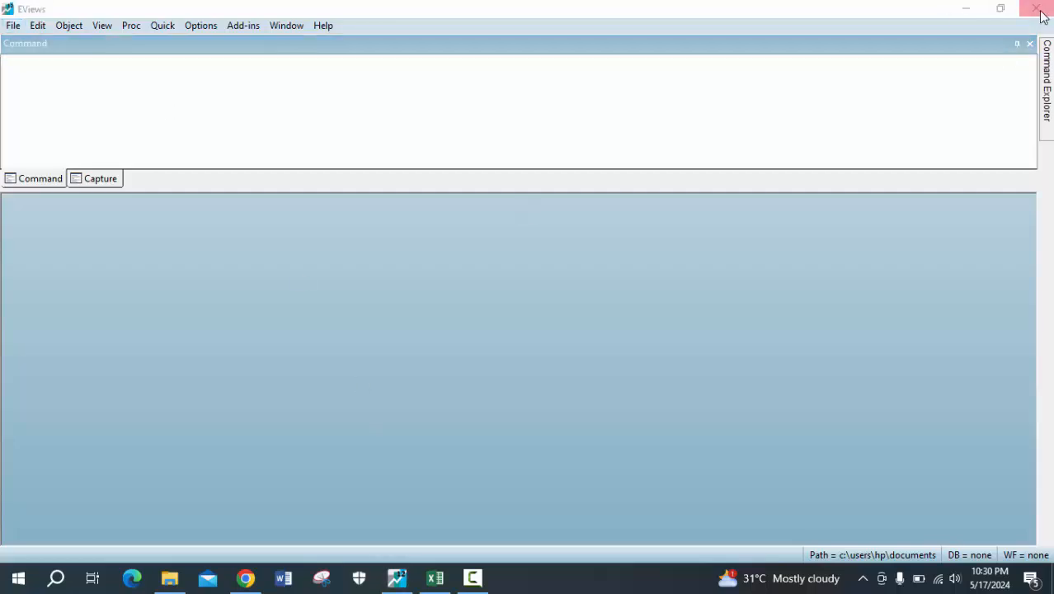
{"action": "left_click", "coordinate": [1042, 15]}
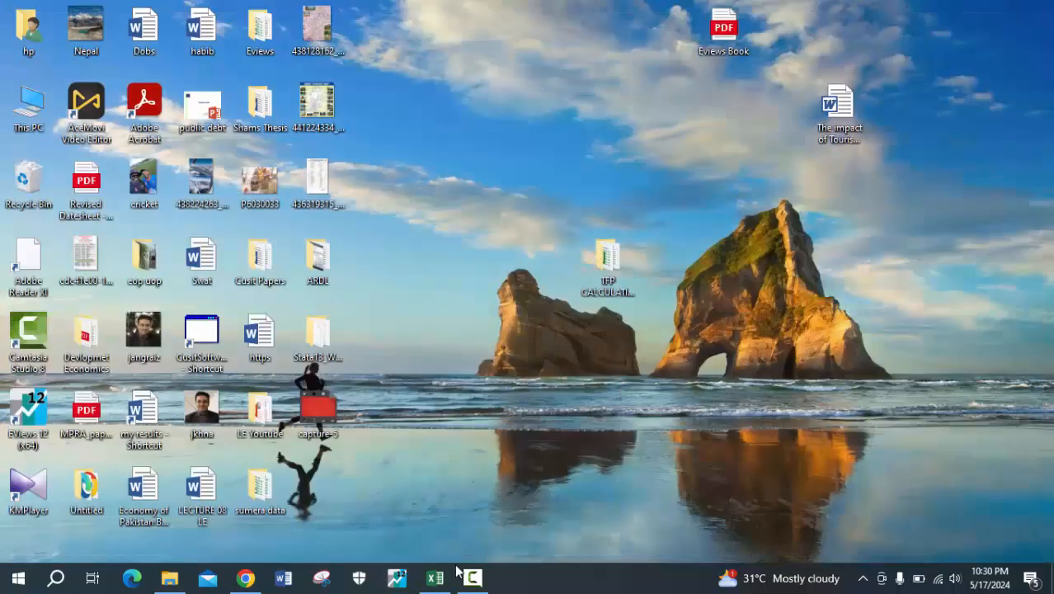
{"action": "left_click", "coordinate": [396, 577]}
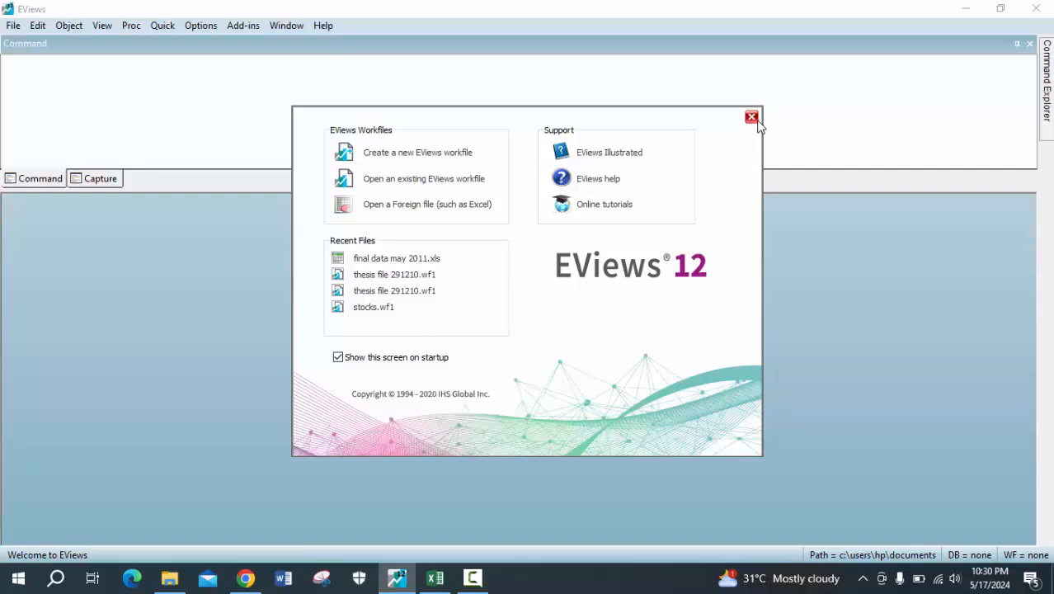
{"action": "left_click", "coordinate": [751, 117]}
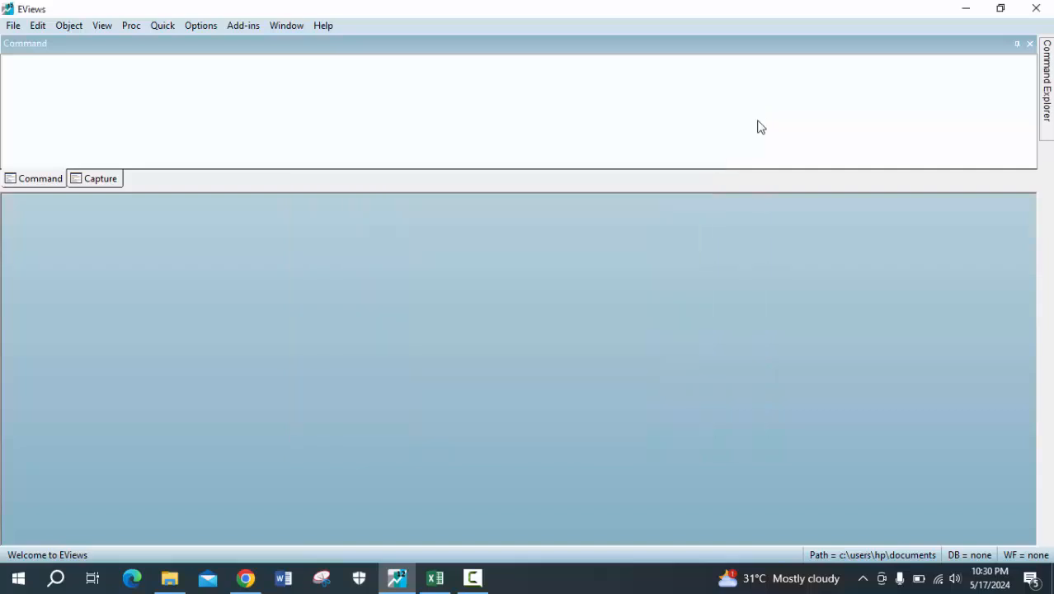
View the creation settings for a new workfile, cancel them and exit EViews.
{"action": "left_click", "coordinate": [14, 25]}
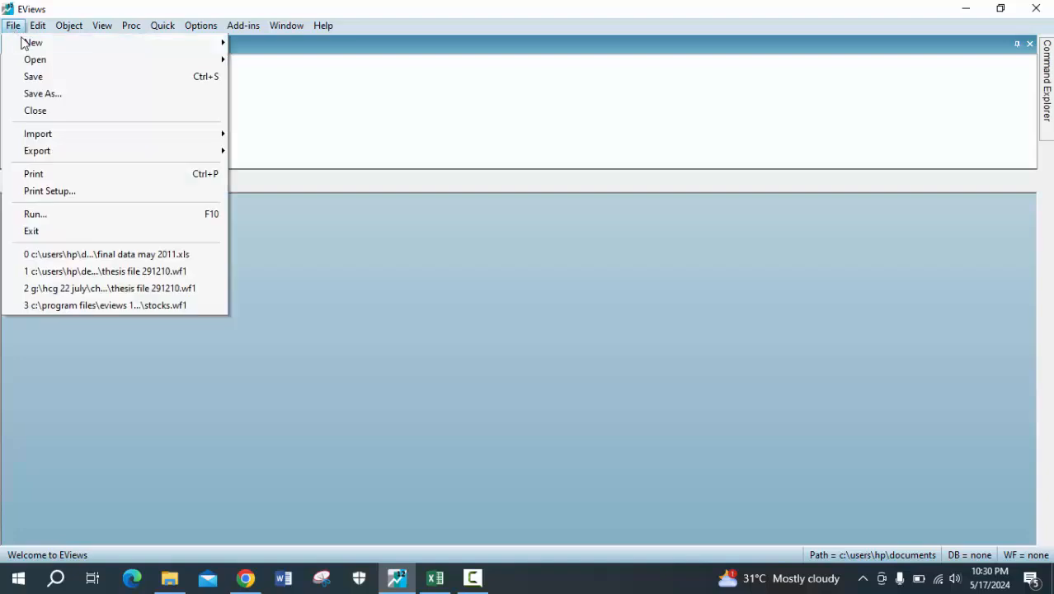
{"action": "mouse_move", "coordinate": [57, 45]}
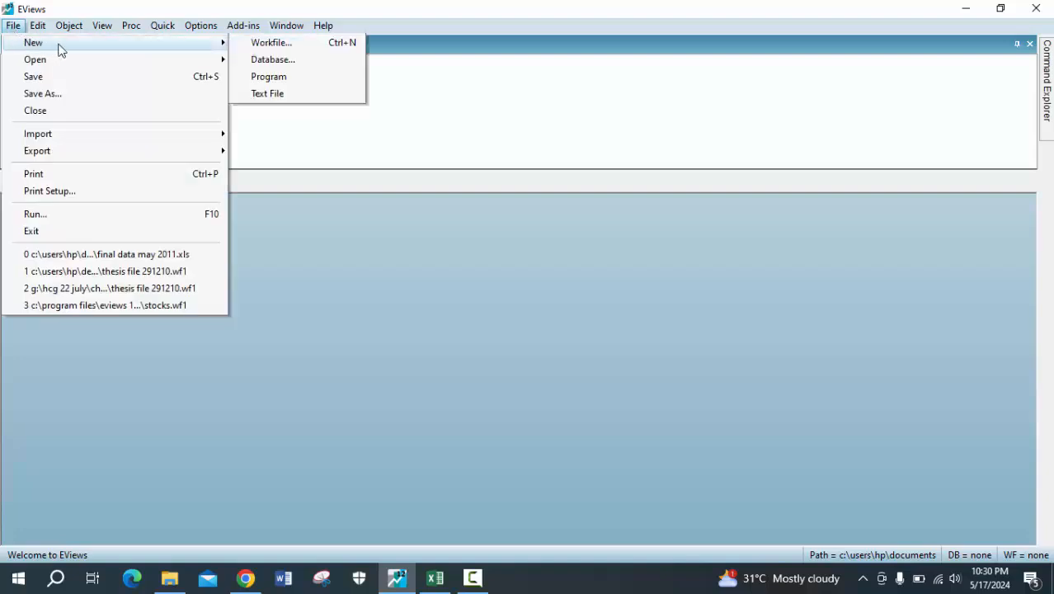
{"action": "left_click", "coordinate": [285, 46]}
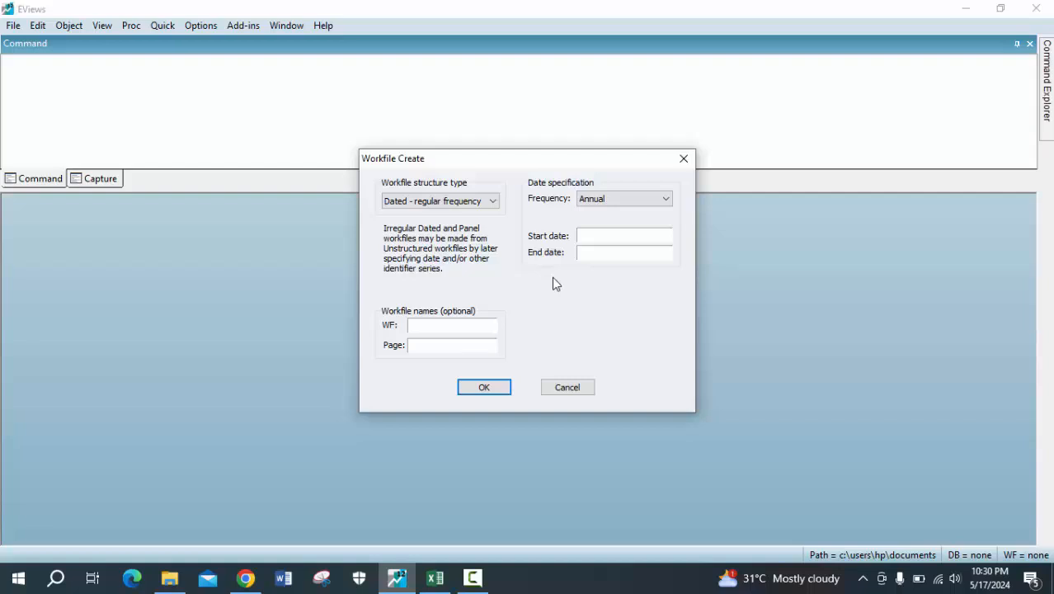
{"action": "left_click", "coordinate": [684, 160]}
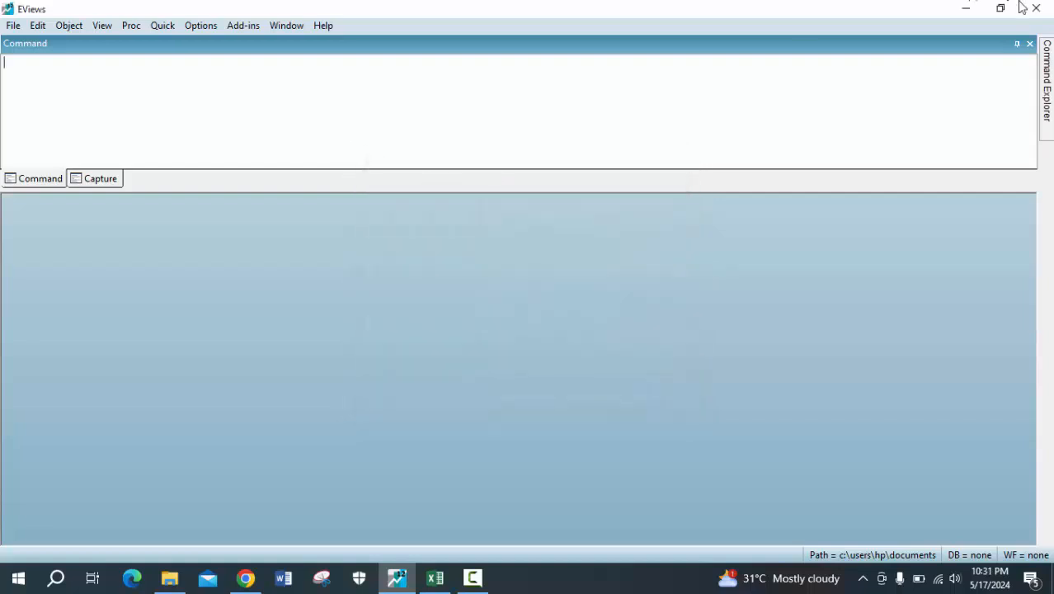
{"action": "left_click", "coordinate": [1040, 10]}
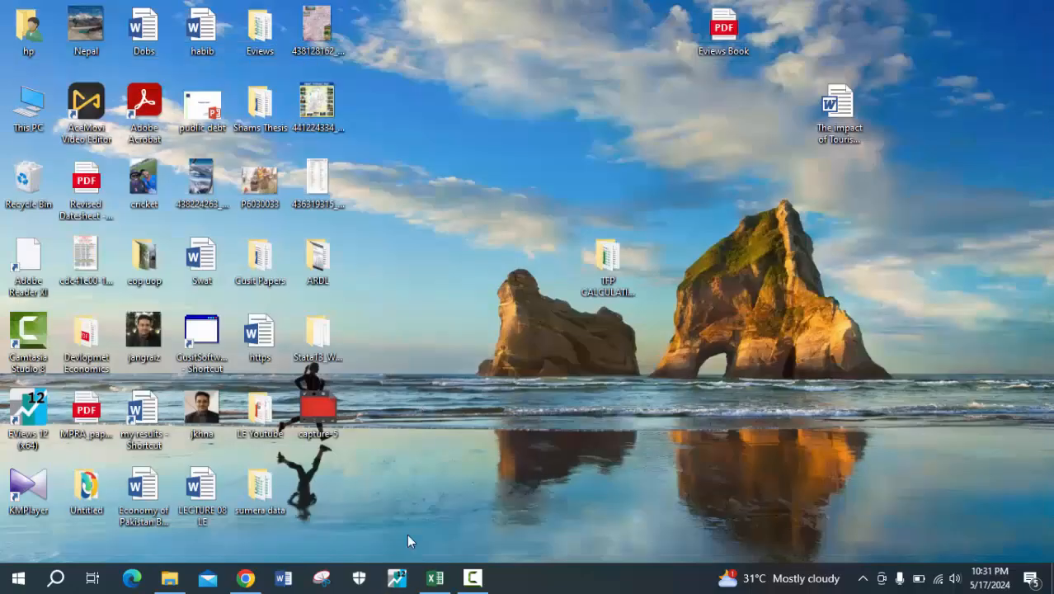
Start EViews, open the existing workfile thesis file 291210 from the Desktop's Eviews folder via the startup screen, and close the workfile.
{"action": "left_click", "coordinate": [406, 580]}
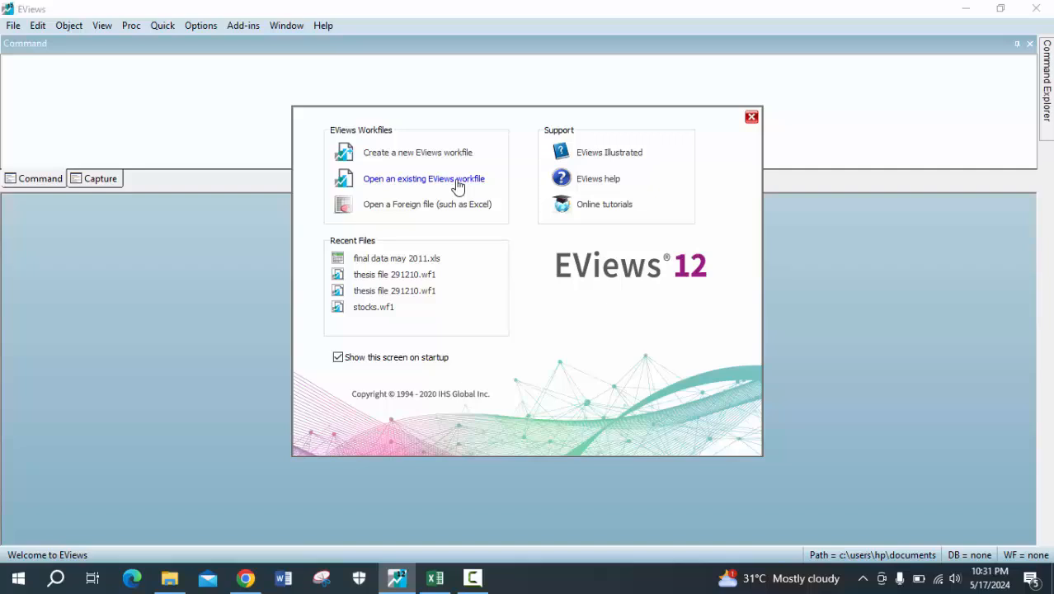
{"action": "left_click", "coordinate": [458, 183]}
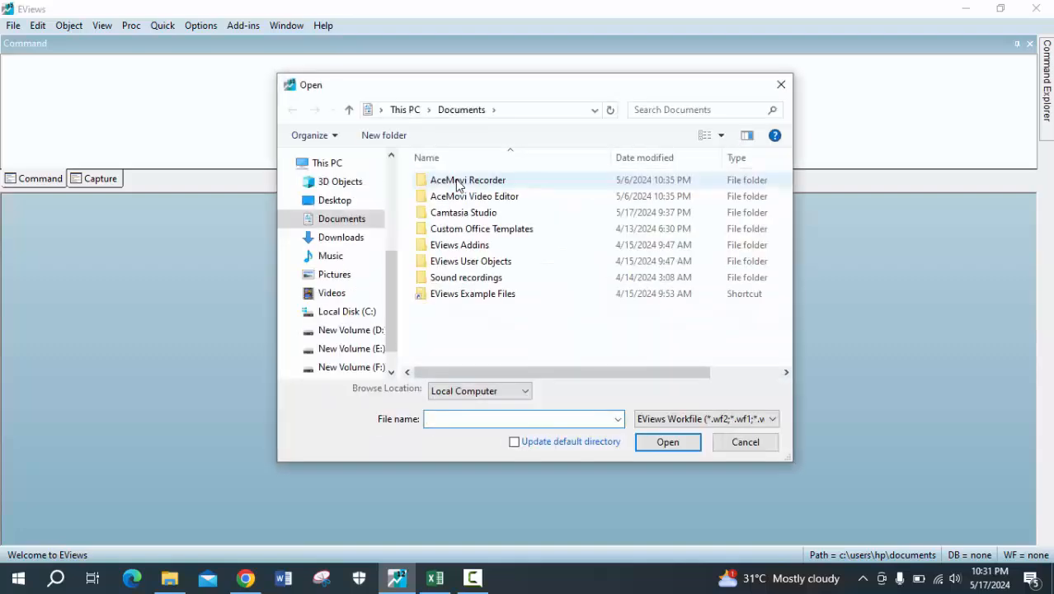
{"action": "left_click", "coordinate": [345, 204]}
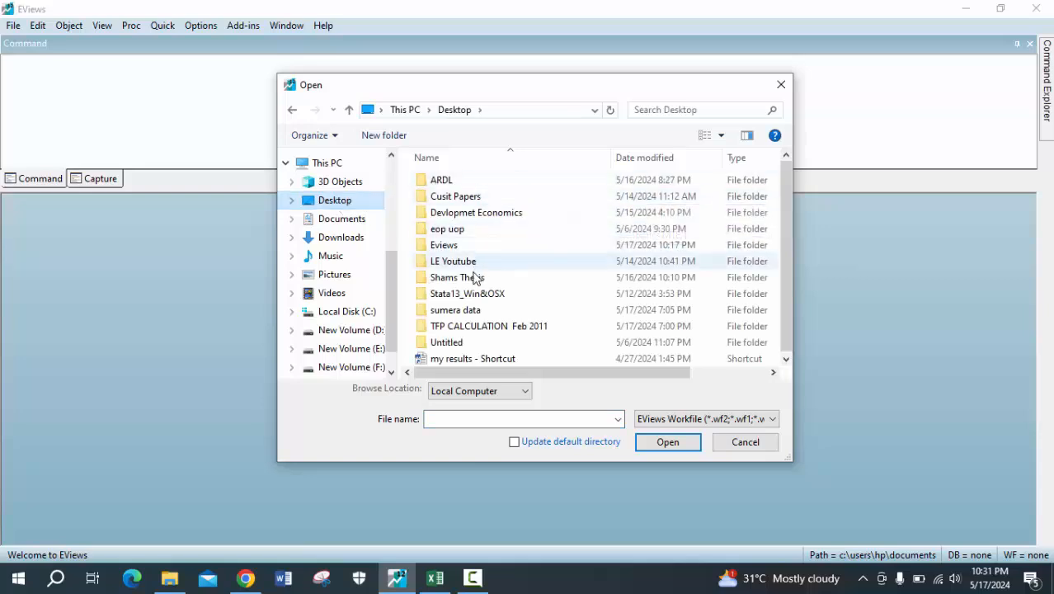
{"action": "double_click", "coordinate": [497, 246]}
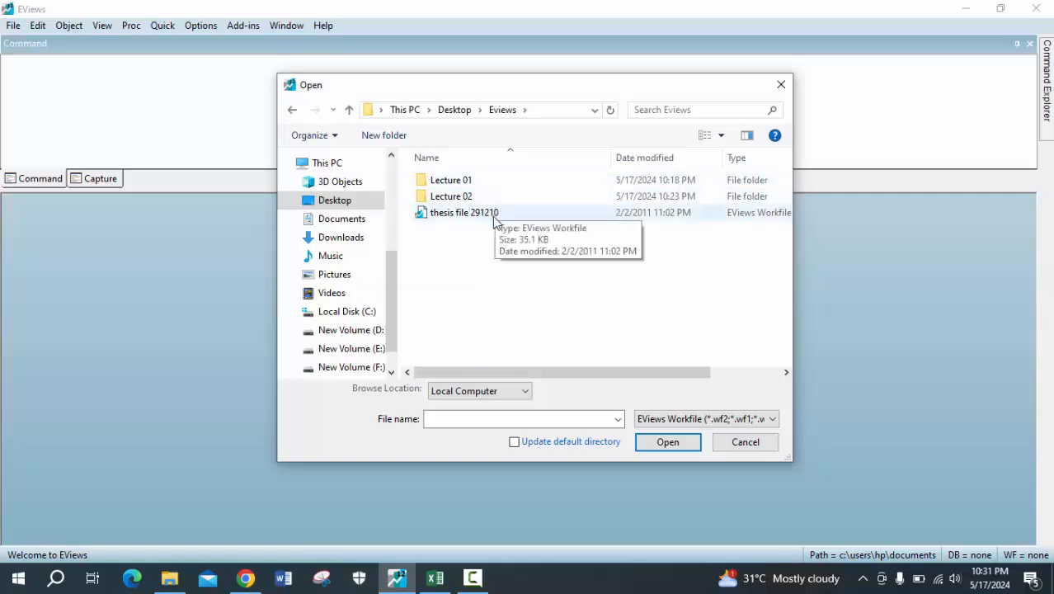
{"action": "double_click", "coordinate": [493, 216]}
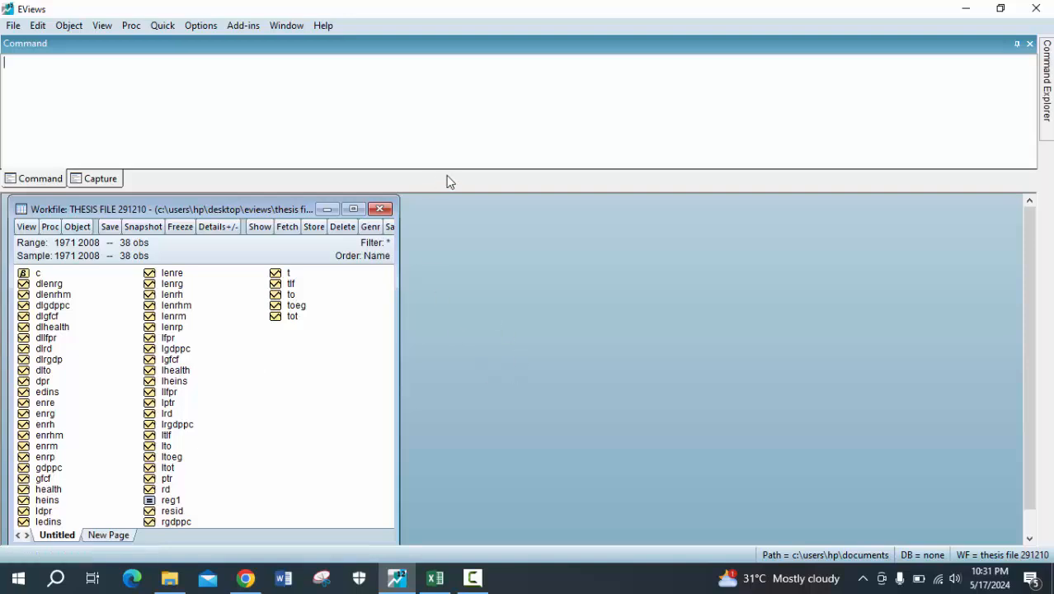
{"action": "left_click", "coordinate": [381, 209]}
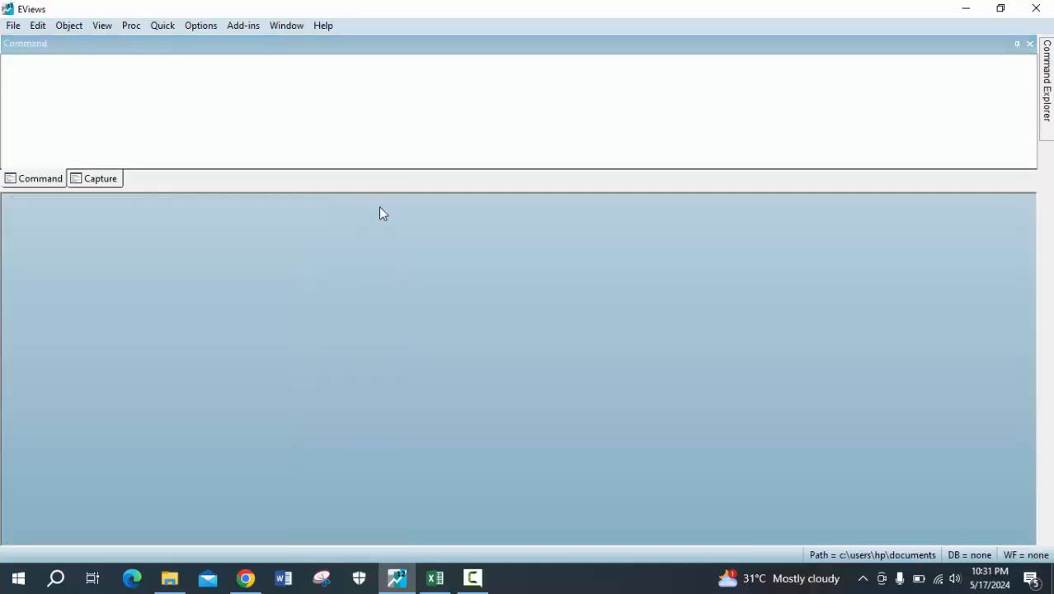
{"action": "left_click", "coordinate": [165, 97]}
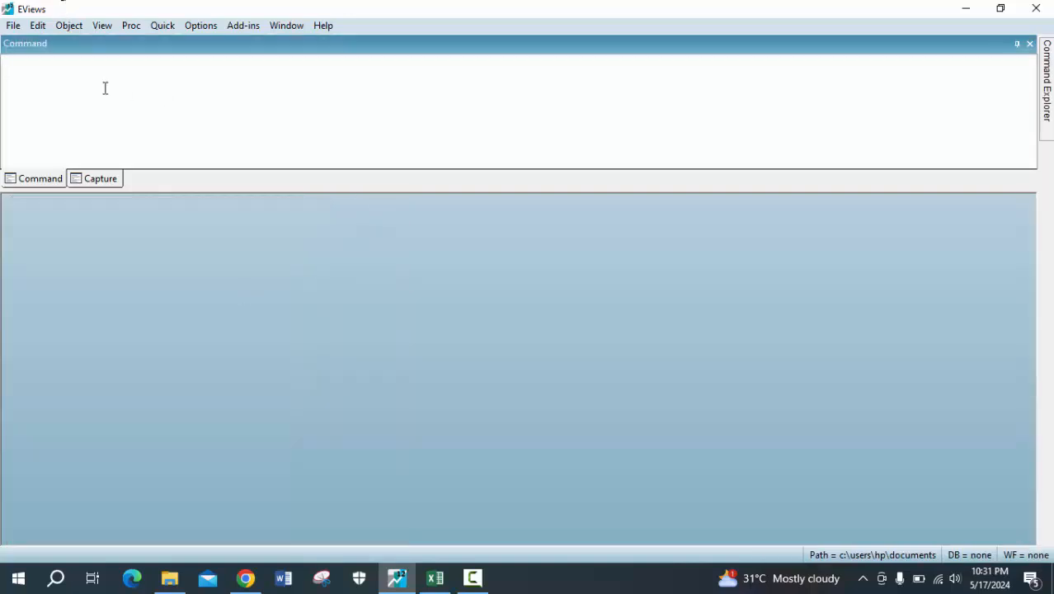
Reopen thesis file 291210 from the Desktop's Eviews folder with the Open EViews Workfile command, close it and exit EViews.
{"action": "left_click", "coordinate": [14, 26]}
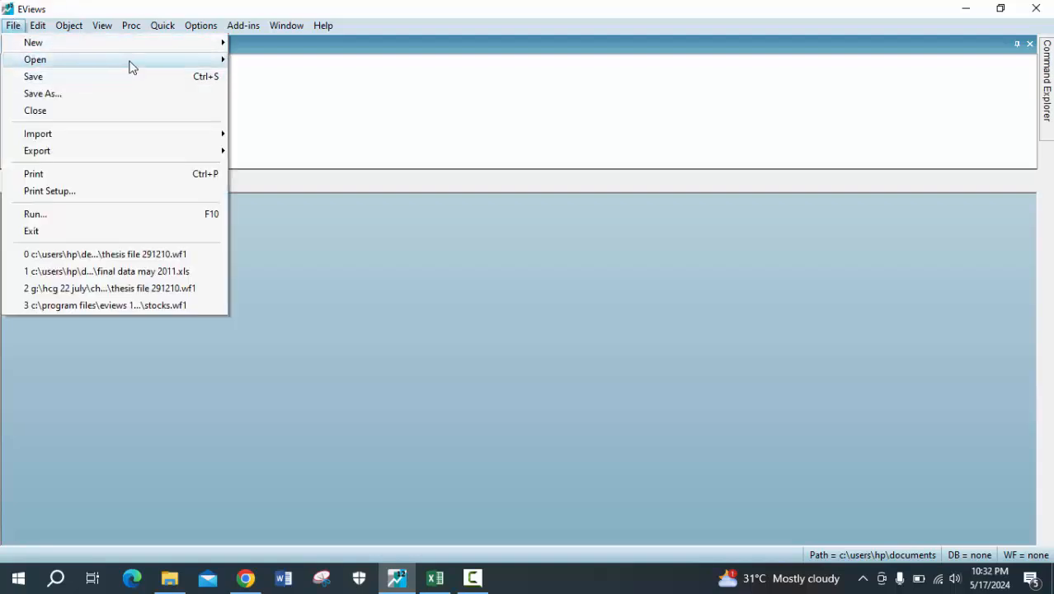
{"action": "mouse_move", "coordinate": [129, 61]}
{"action": "left_click", "coordinate": [315, 61]}
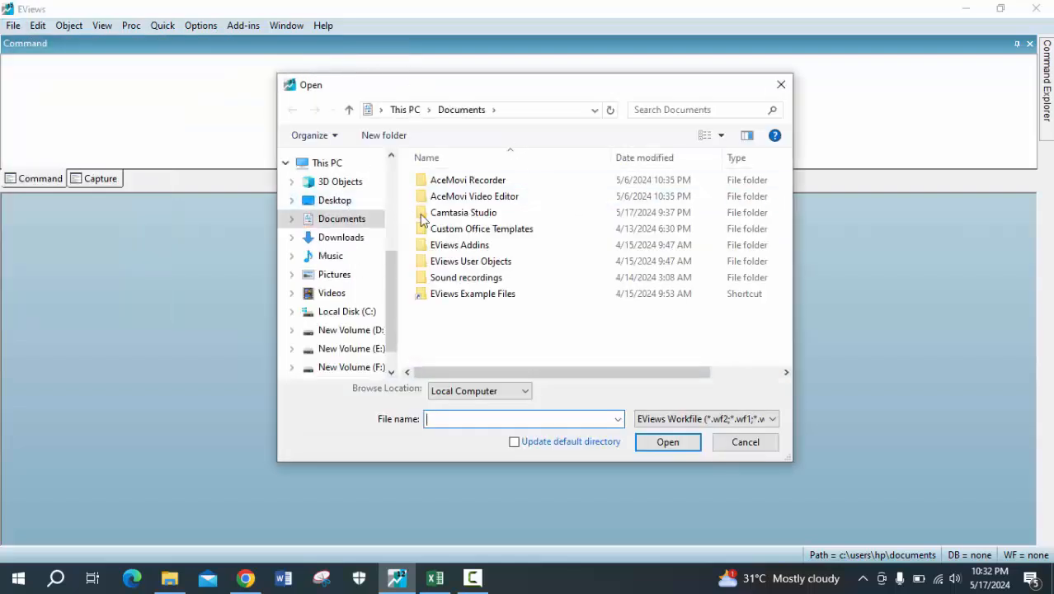
{"action": "left_click", "coordinate": [343, 201]}
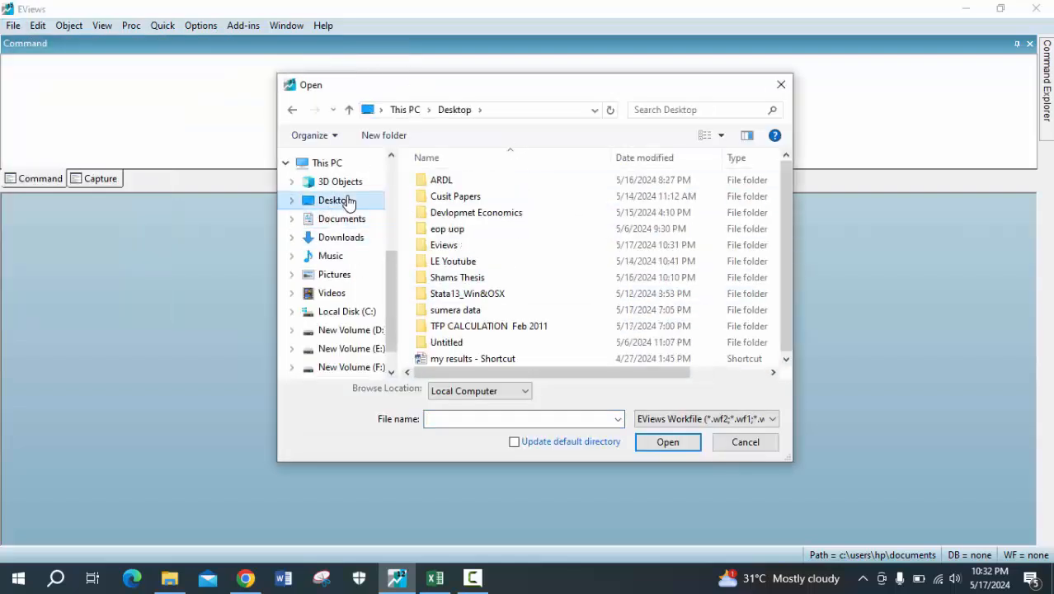
{"action": "double_click", "coordinate": [490, 248]}
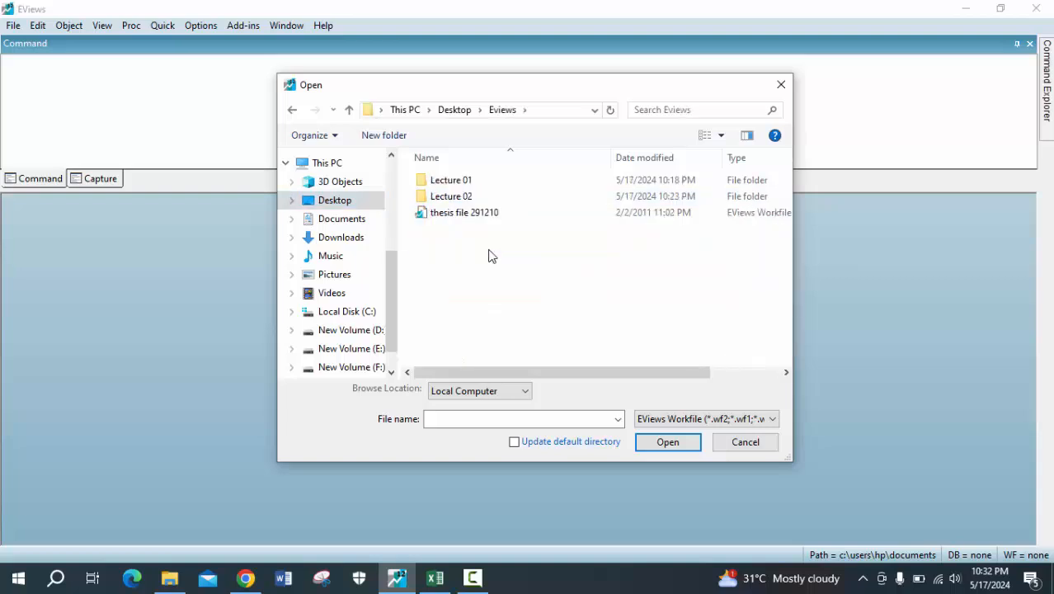
{"action": "double_click", "coordinate": [502, 211]}
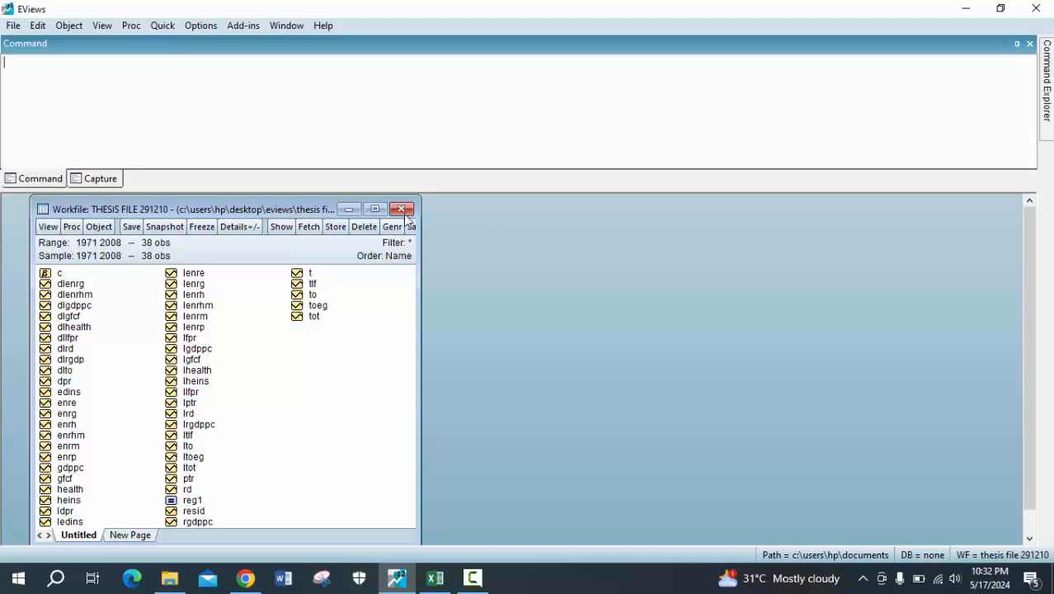
{"action": "left_click", "coordinate": [400, 207]}
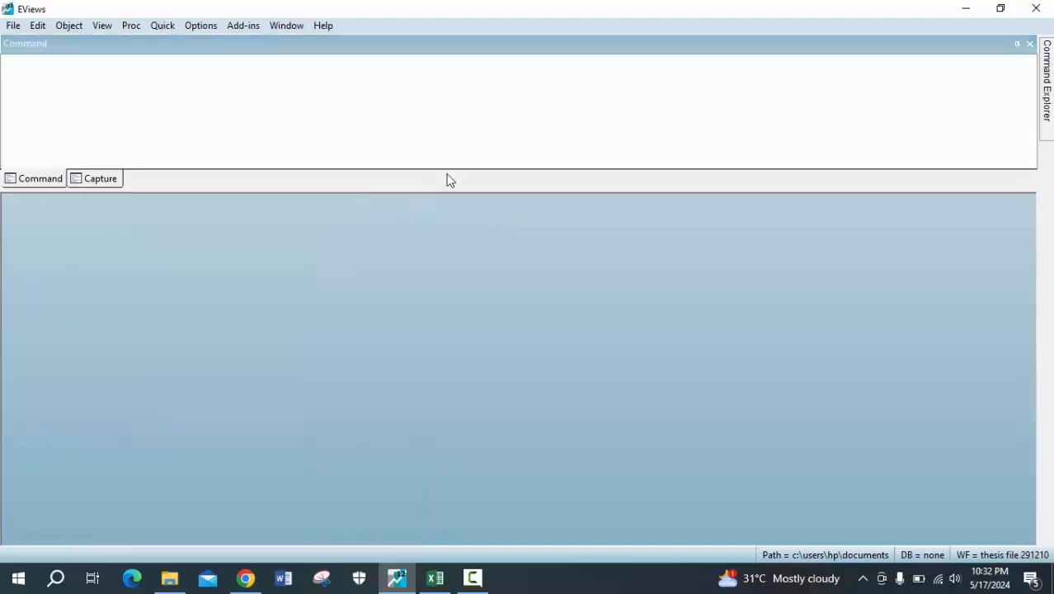
{"action": "left_click", "coordinate": [1036, 10]}
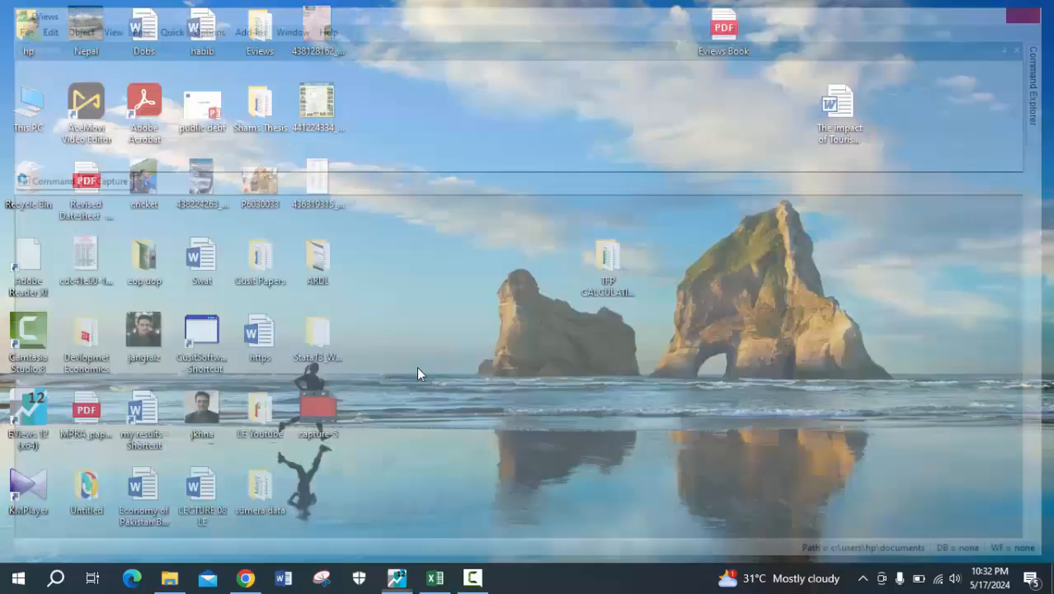
Start EViews, open the foreign file Final Data May 2011 from the Desktop's Eviews folder, and cancel its Excel import wizard.
{"action": "left_click", "coordinate": [397, 577]}
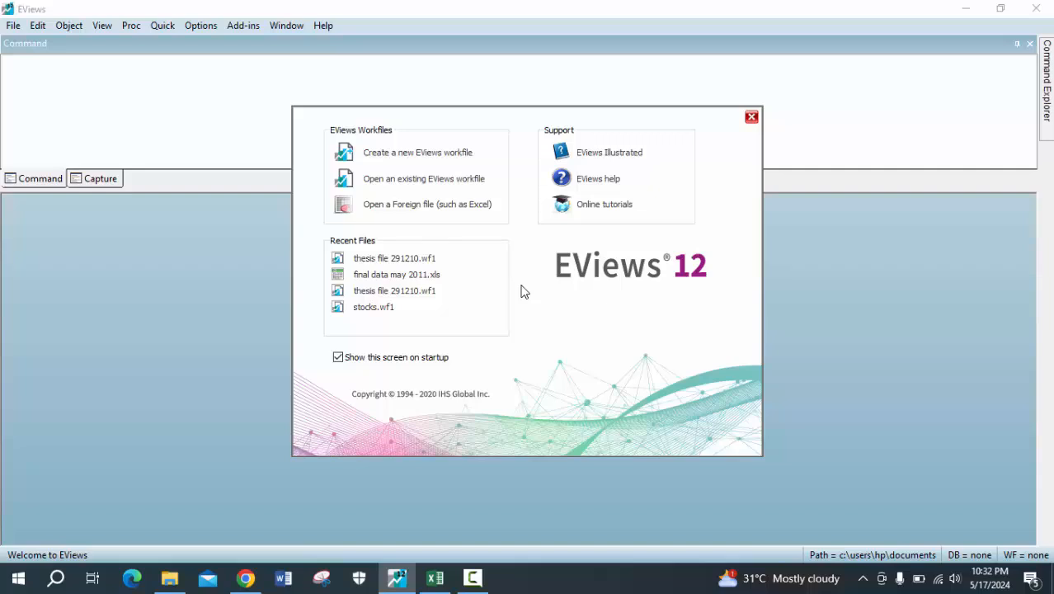
{"action": "left_click", "coordinate": [454, 205]}
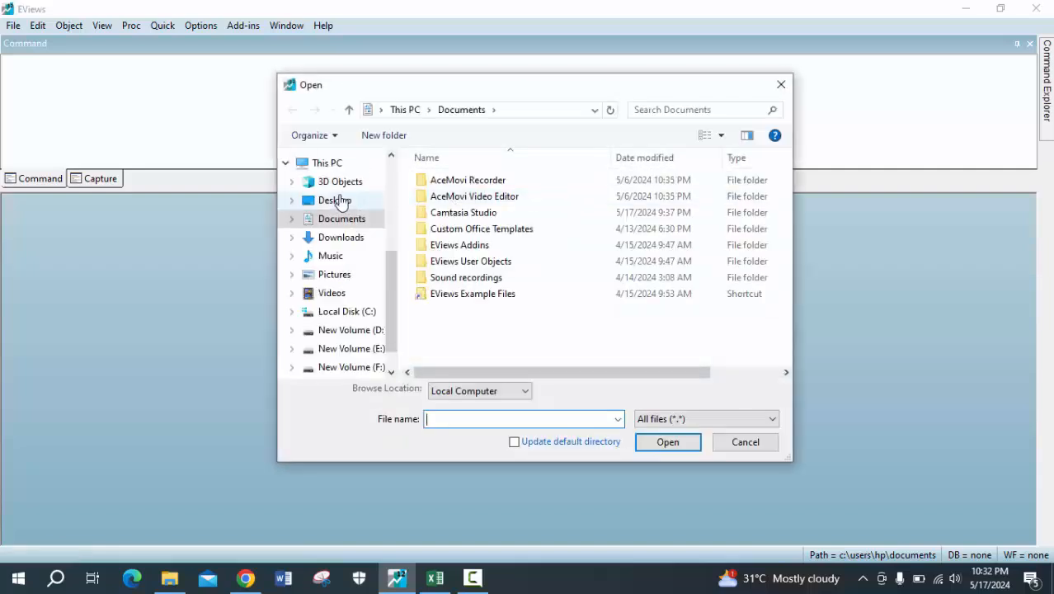
{"action": "left_click", "coordinate": [338, 201]}
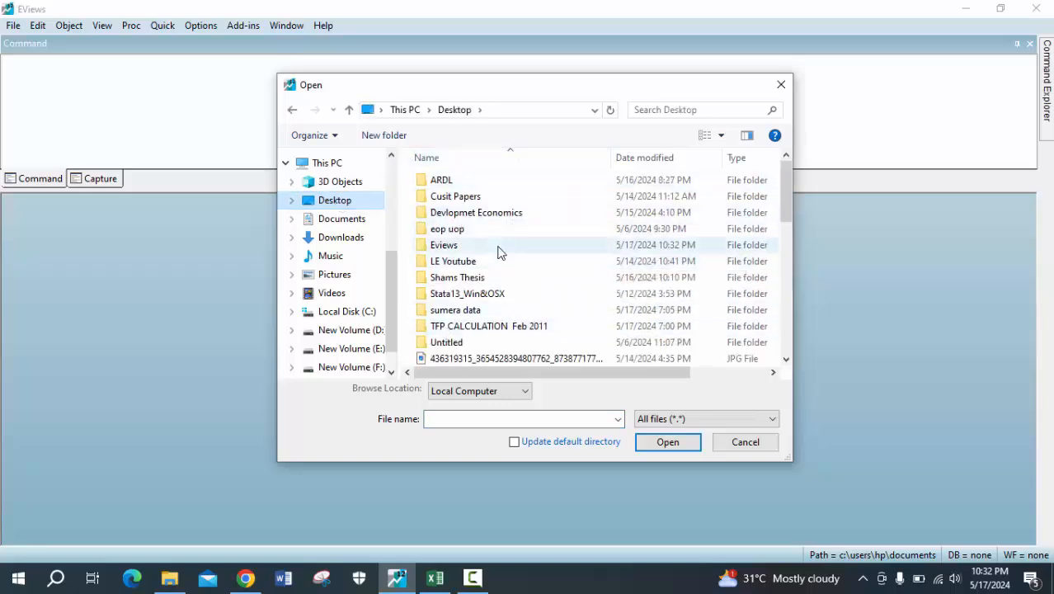
{"action": "double_click", "coordinate": [446, 245]}
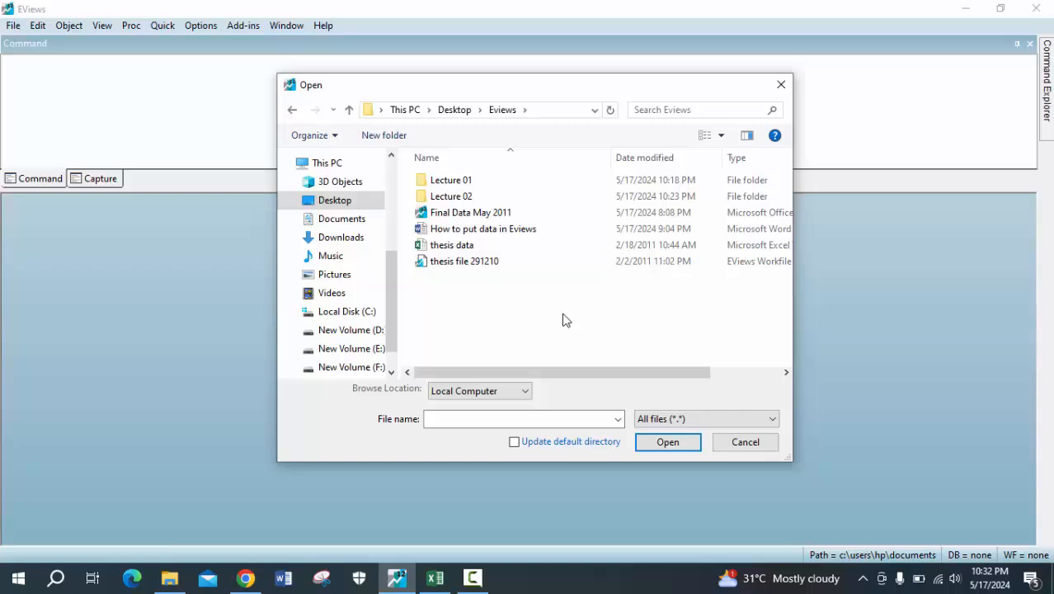
{"action": "left_click", "coordinate": [506, 220]}
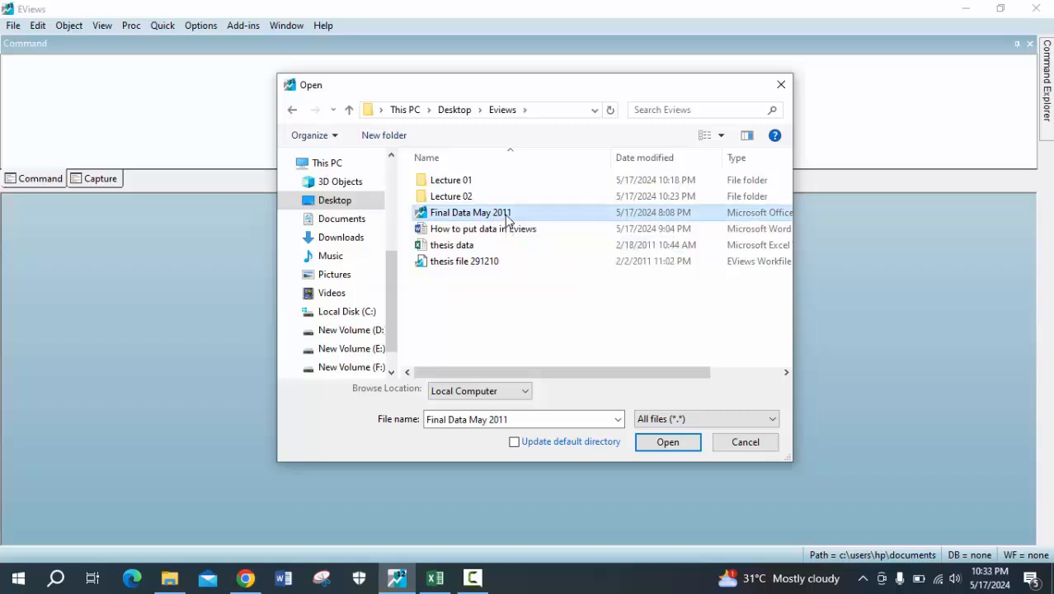
{"action": "right_click", "coordinate": [507, 218]}
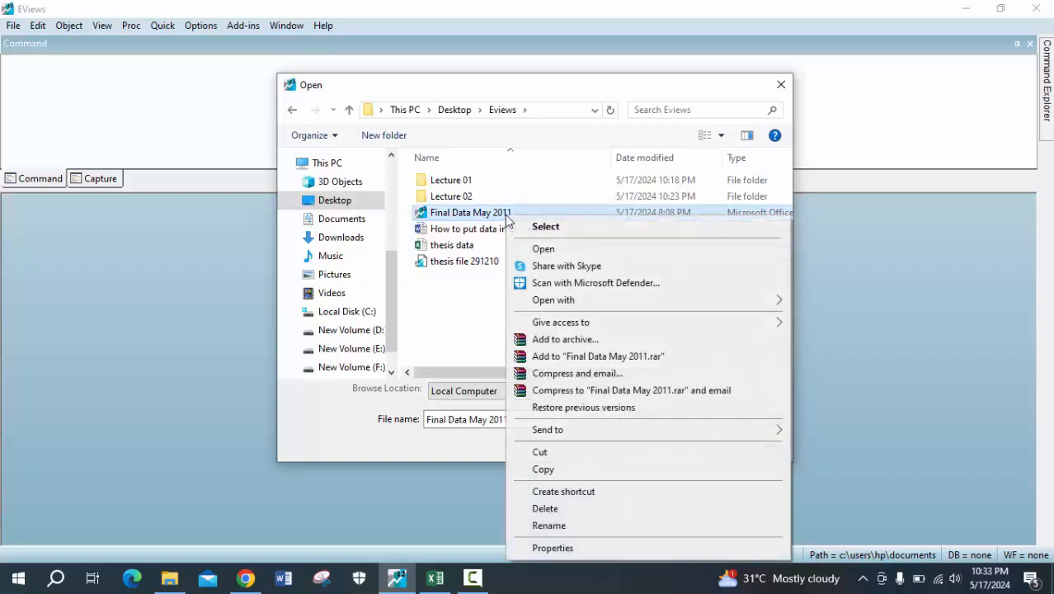
{"action": "left_click", "coordinate": [557, 248]}
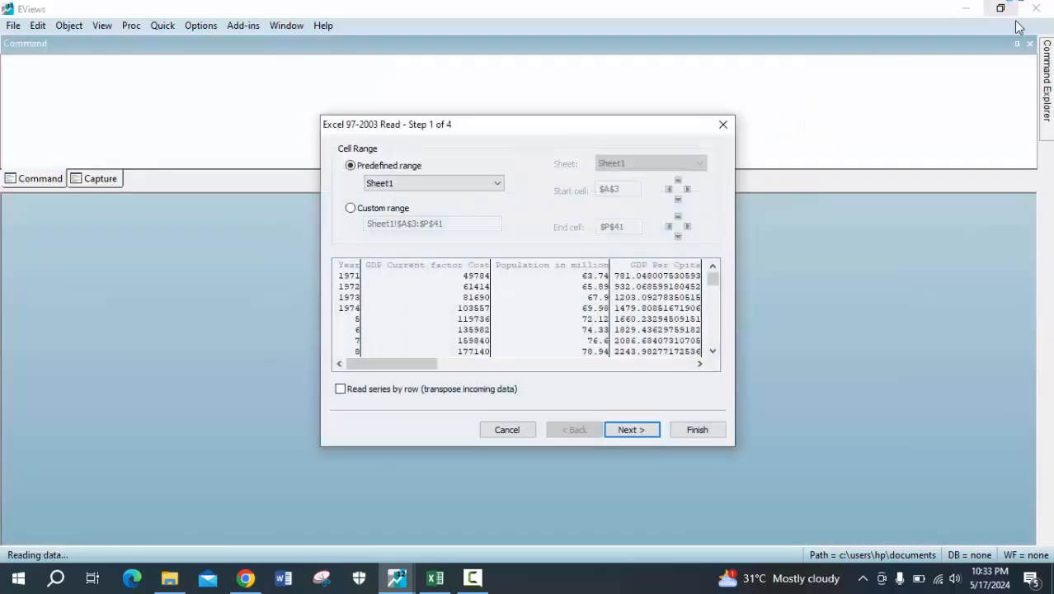
{"action": "left_click", "coordinate": [723, 124]}
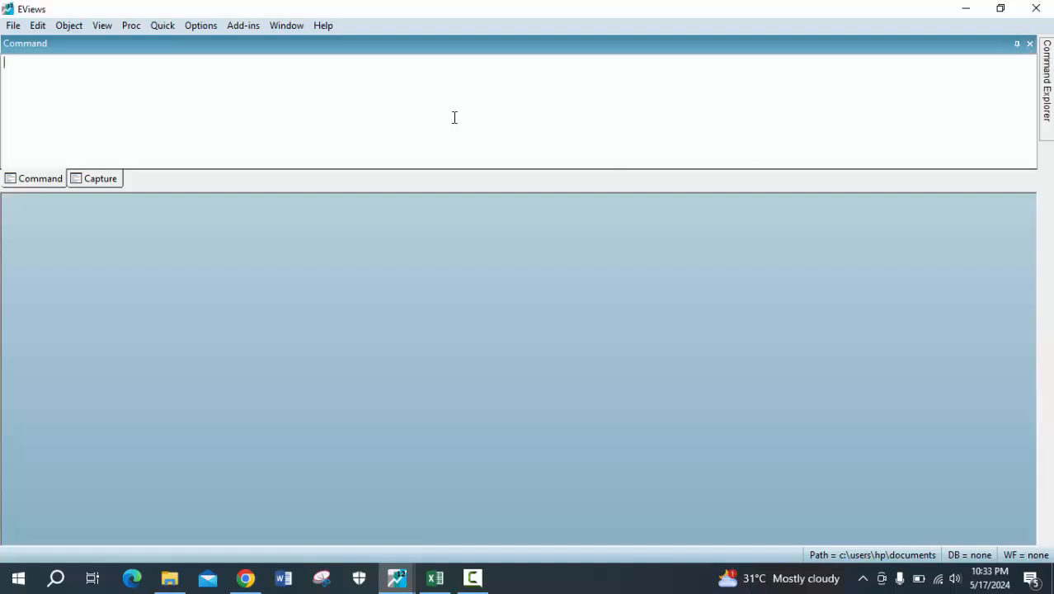
Open the Excel file thesis data from the Desktop's Eviews folder using the Foreign Data as Workfile command.
{"action": "left_click", "coordinate": [12, 26]}
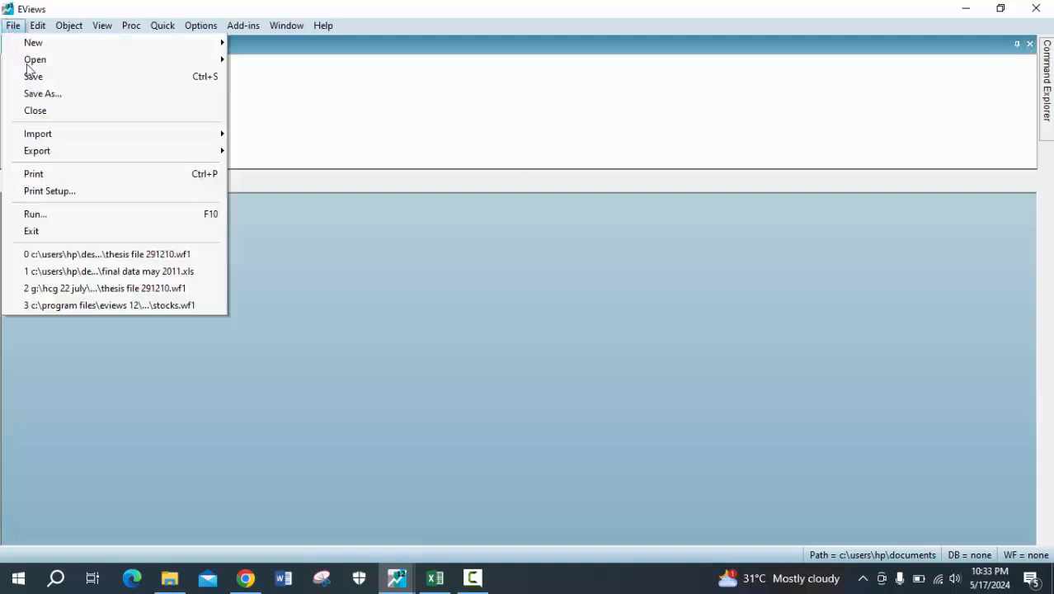
{"action": "mouse_move", "coordinate": [171, 54]}
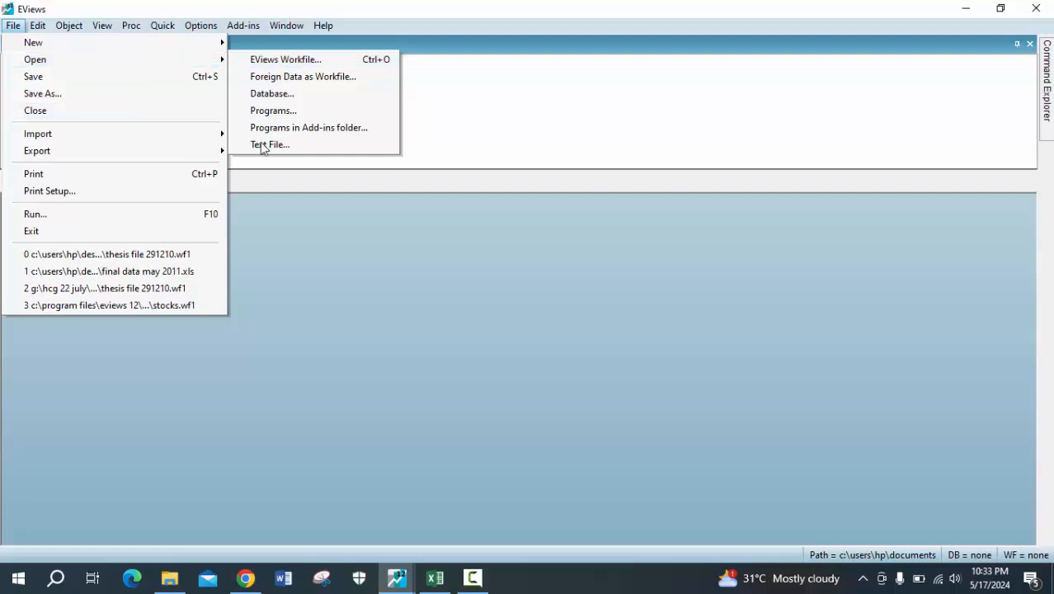
{"action": "left_click", "coordinate": [1042, 7]}
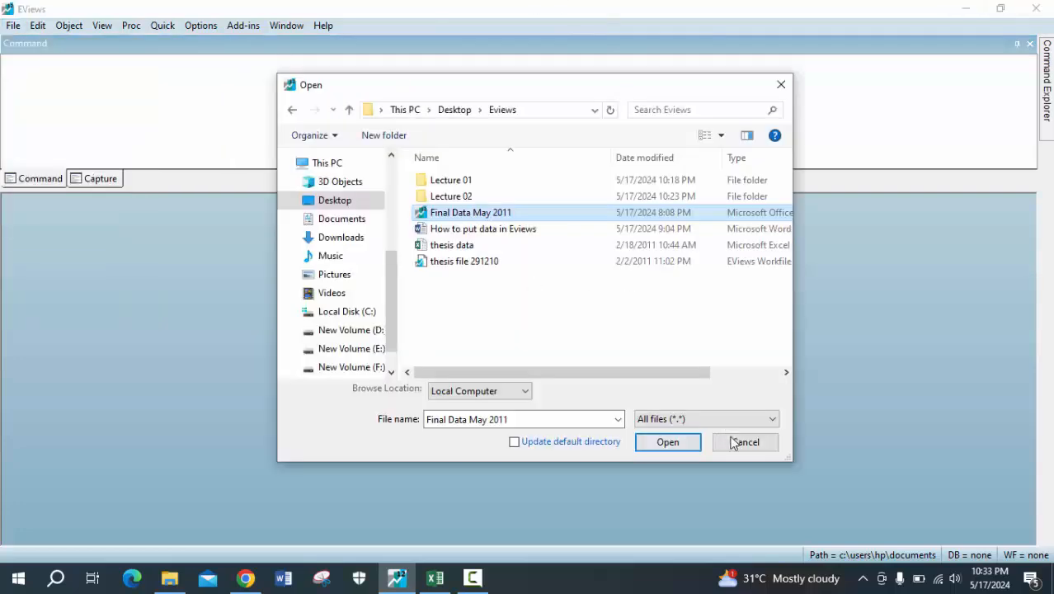
{"action": "left_click", "coordinate": [489, 246]}
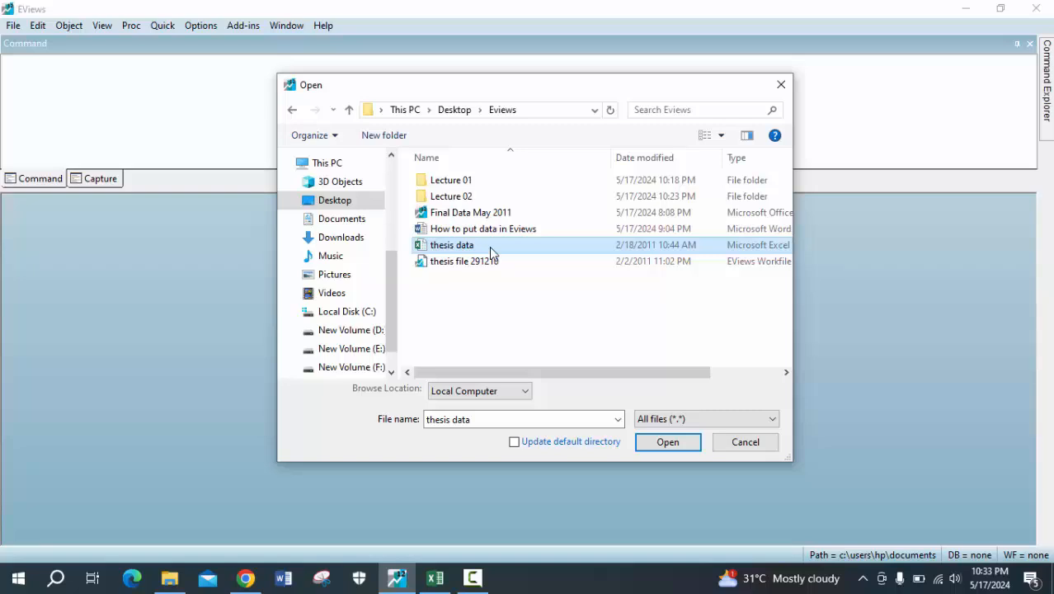
{"action": "double_click", "coordinate": [489, 247]}
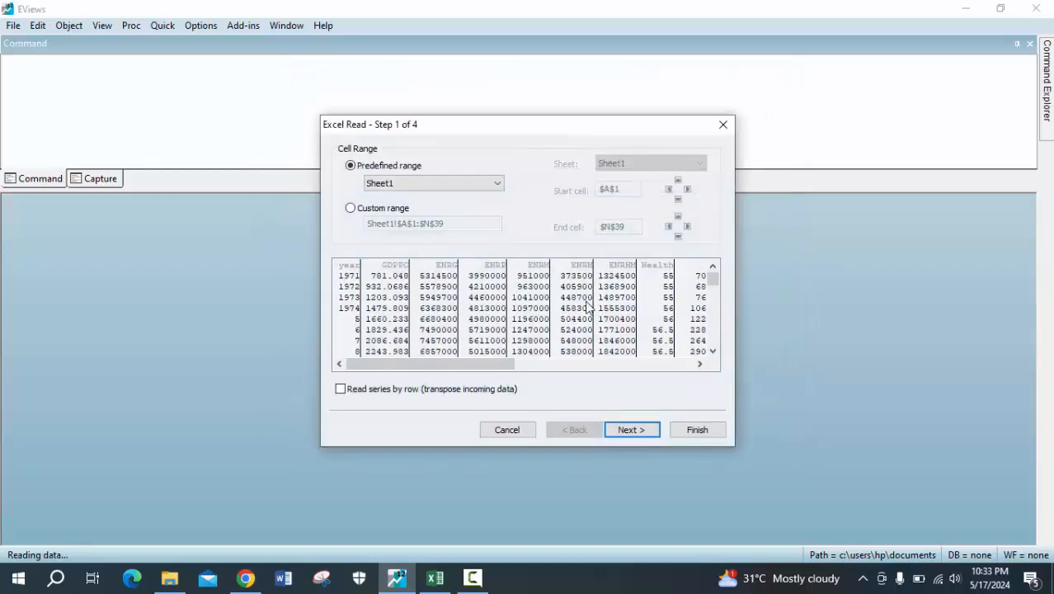
Finish the Excel read with default settings as a new unstructured/undated workfile, without linking the series to the external source.
{"action": "left_click", "coordinate": [632, 429]}
{"action": "left_click", "coordinate": [631, 430]}
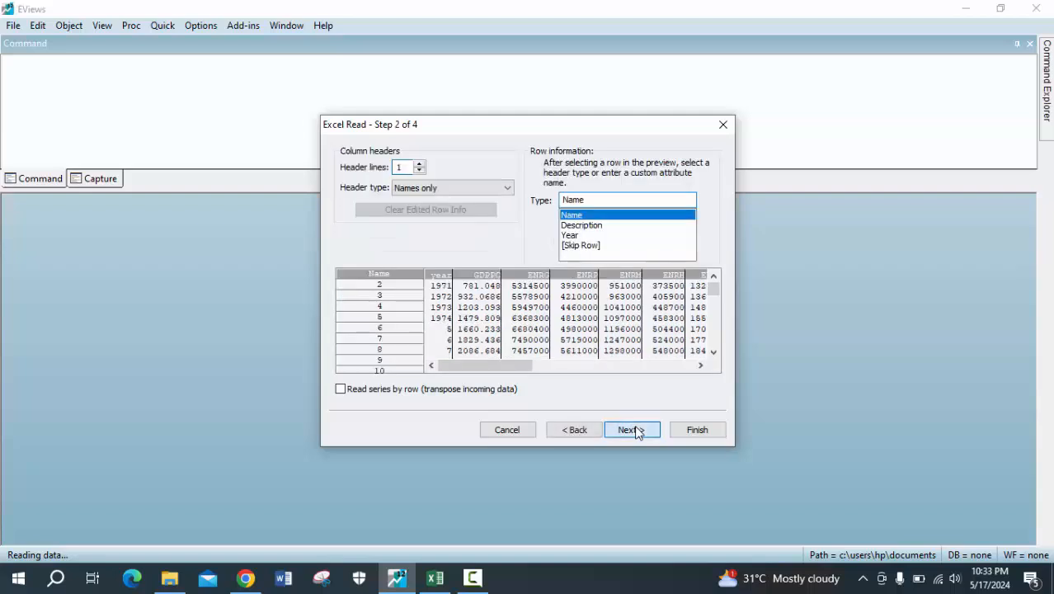
{"action": "left_click", "coordinate": [634, 430]}
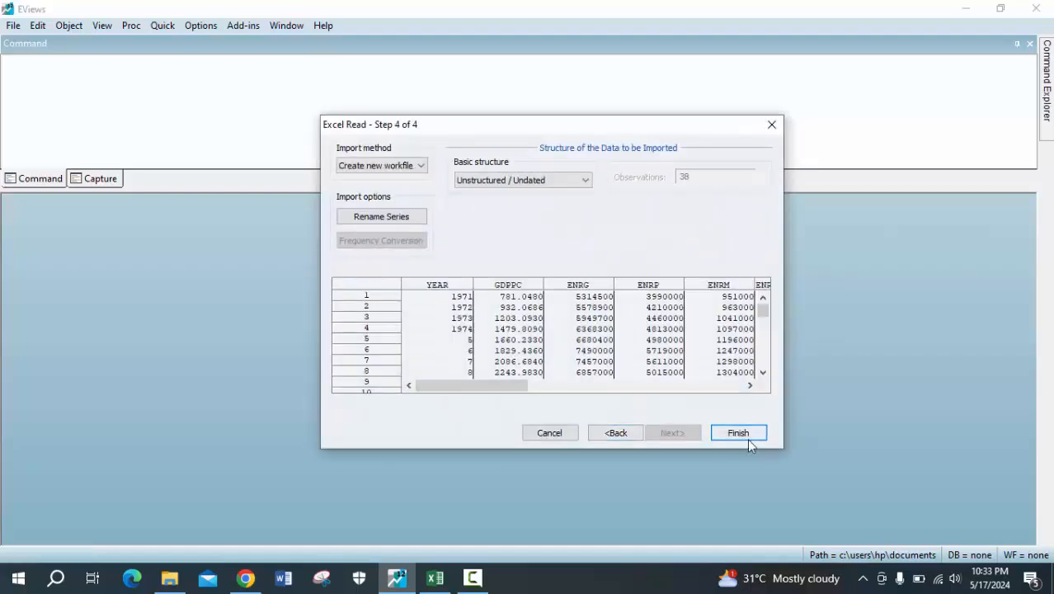
{"action": "left_click", "coordinate": [747, 437]}
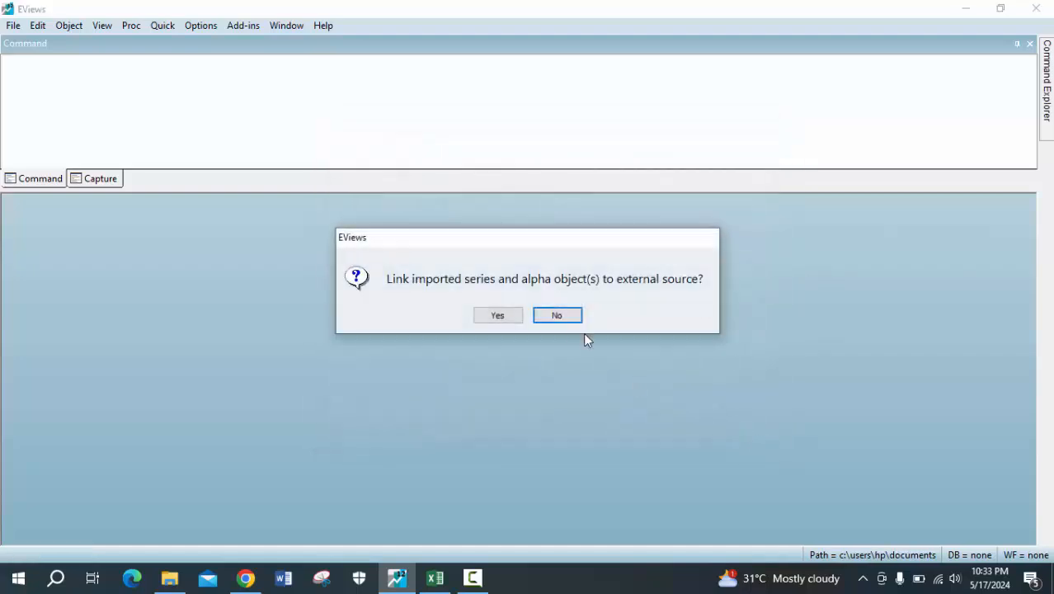
{"action": "left_click", "coordinate": [558, 316]}
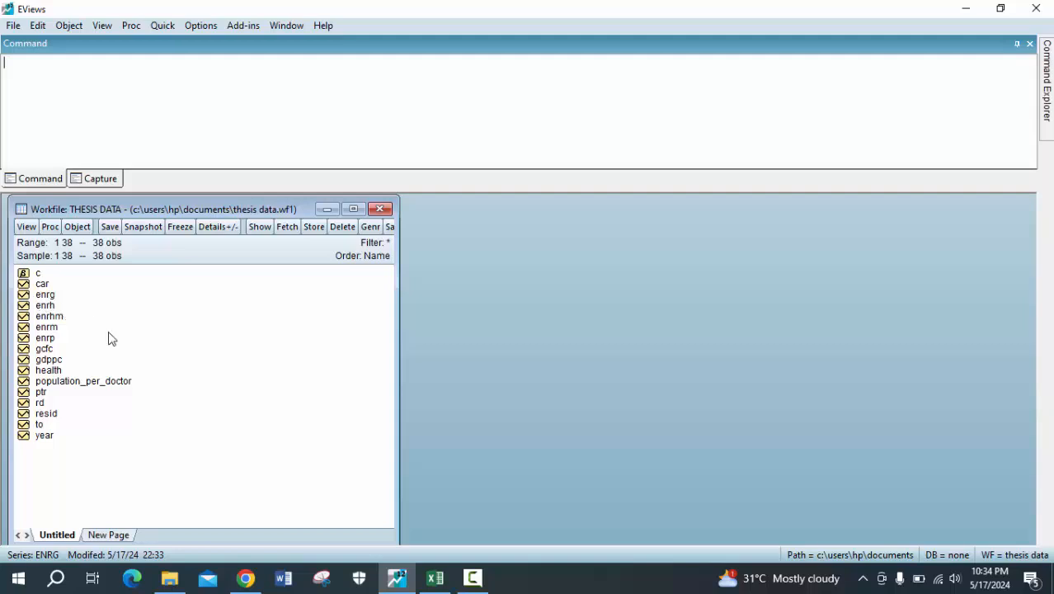
View the enrh and gdppc series data, closing each series, and close the workfile without saving.
{"action": "double_click", "coordinate": [45, 306]}
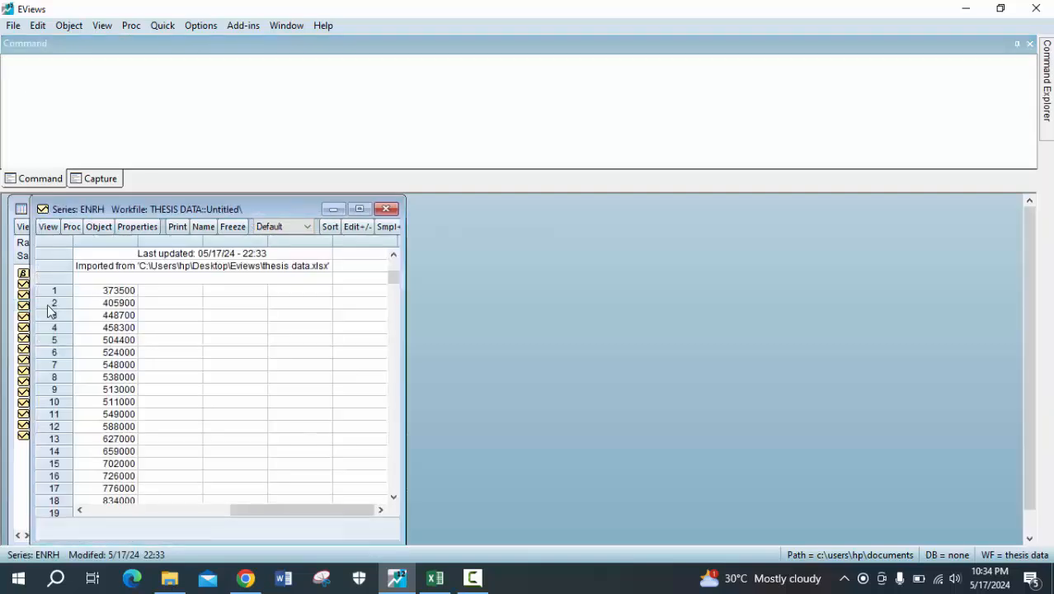
{"action": "left_click", "coordinate": [386, 208]}
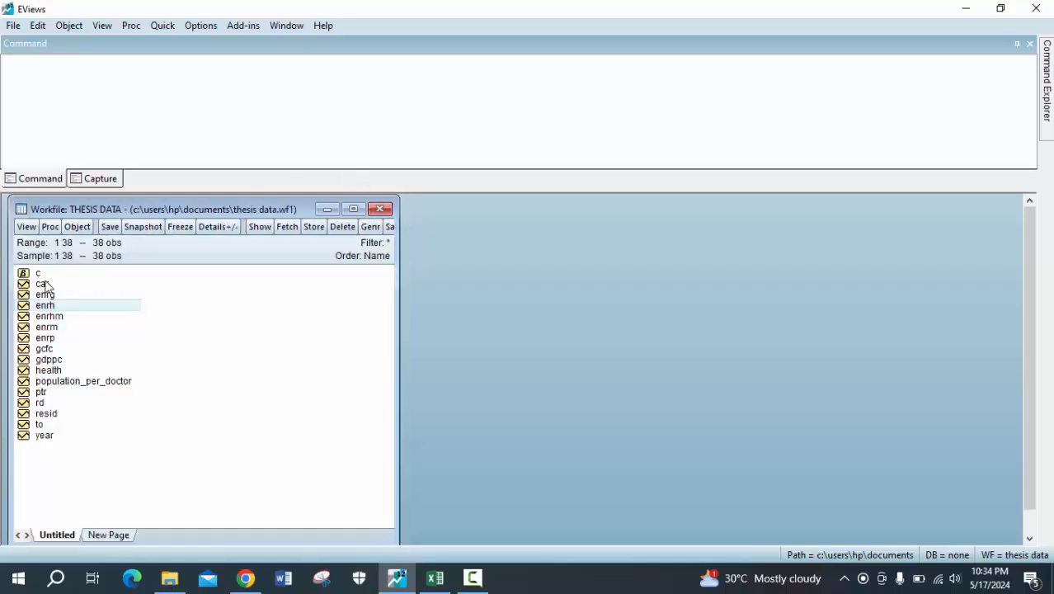
{"action": "double_click", "coordinate": [69, 360]}
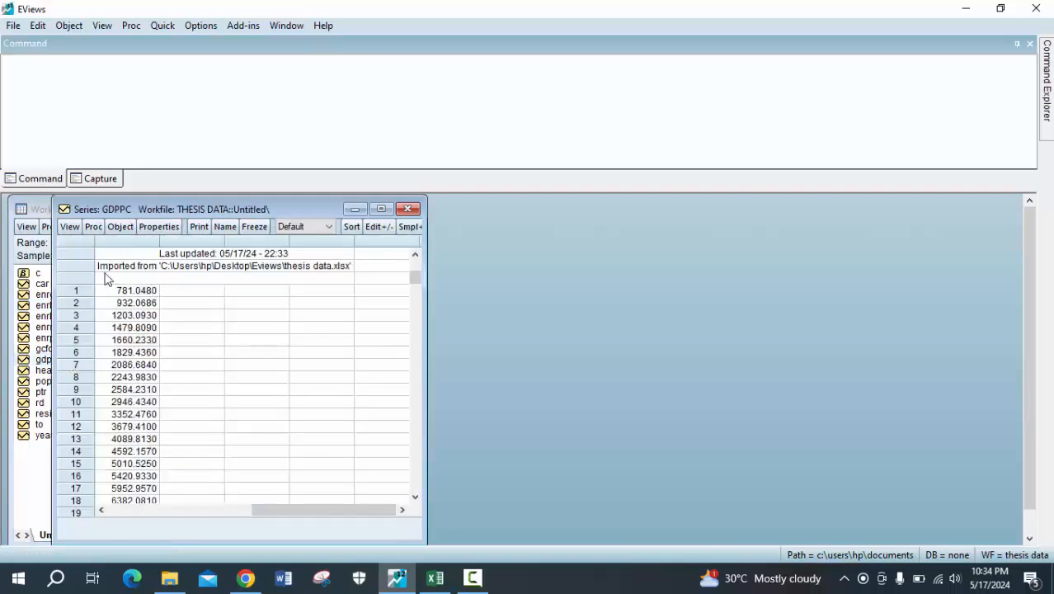
{"action": "left_click", "coordinate": [408, 210]}
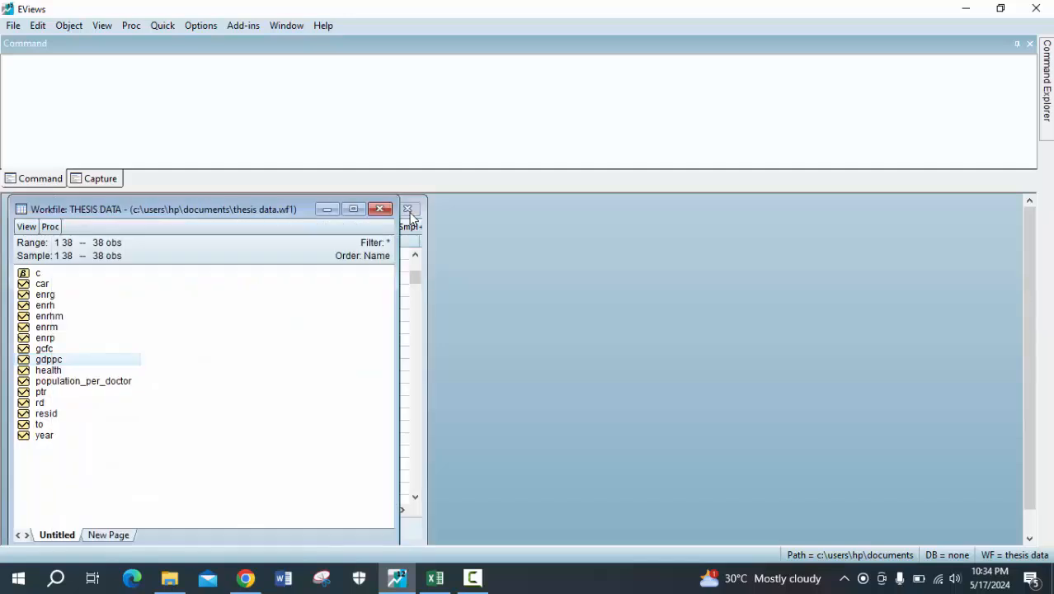
{"action": "left_click", "coordinate": [386, 208]}
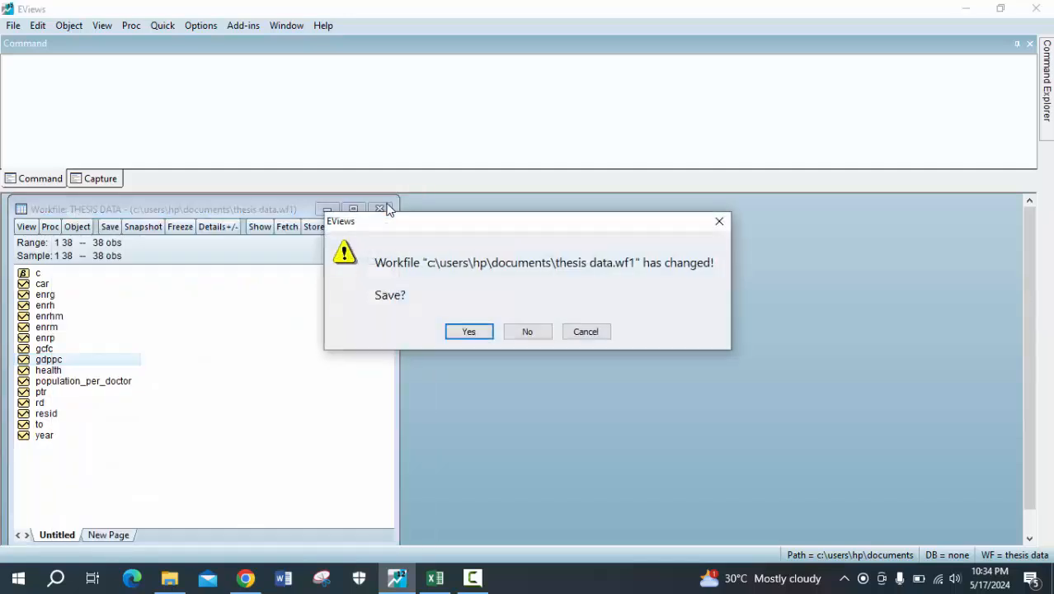
{"action": "left_click", "coordinate": [527, 333]}
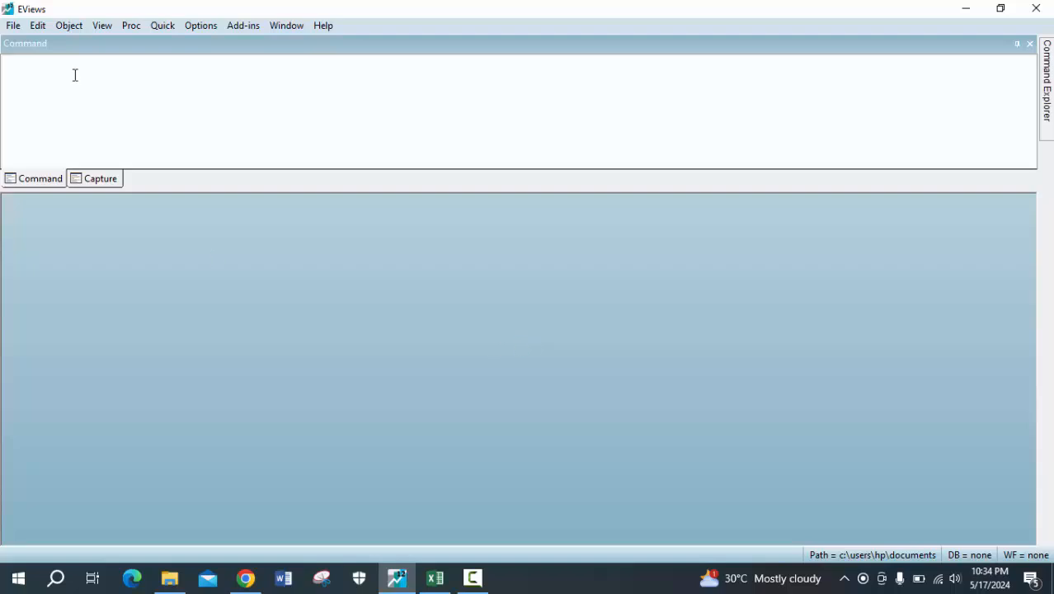
Start importing the Excel file thesis data from the Desktop's Eviews folder with the Import command.
{"action": "left_click", "coordinate": [12, 27]}
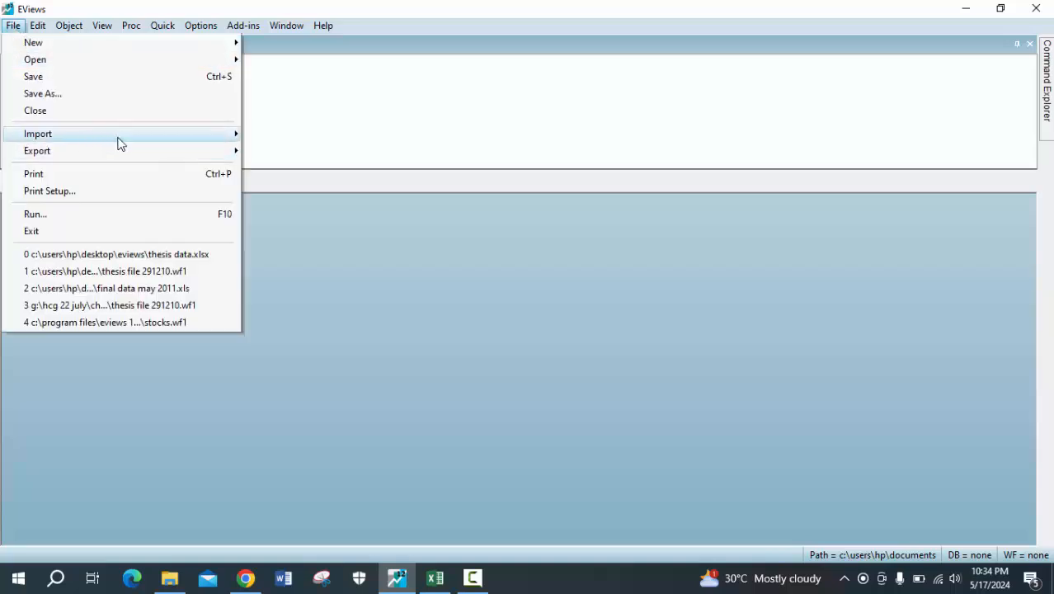
{"action": "mouse_move", "coordinate": [121, 143]}
{"action": "left_click", "coordinate": [322, 134]}
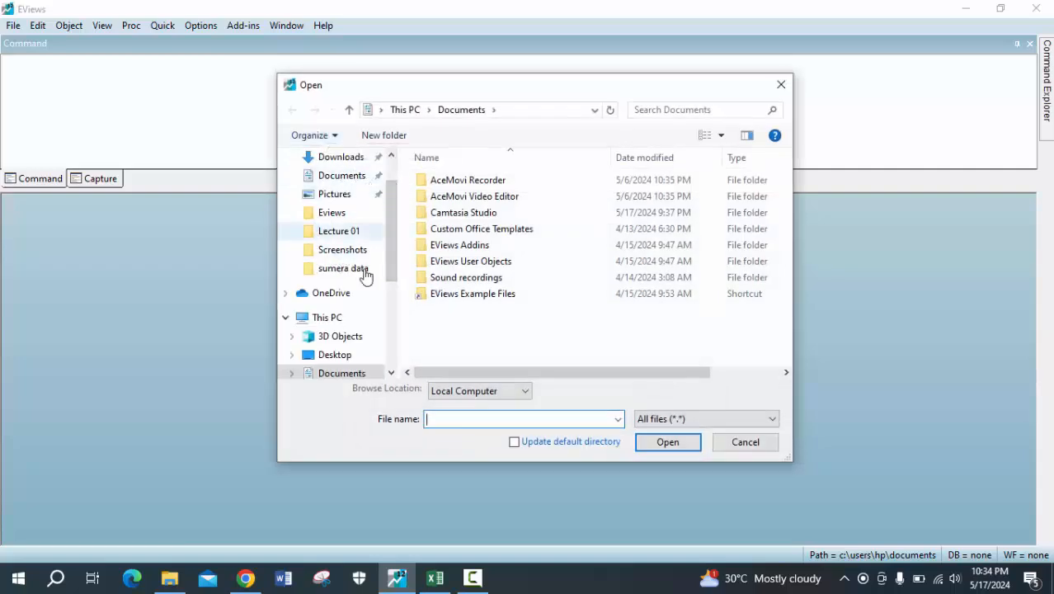
{"action": "left_click", "coordinate": [391, 170]}
{"action": "left_click", "coordinate": [351, 193]}
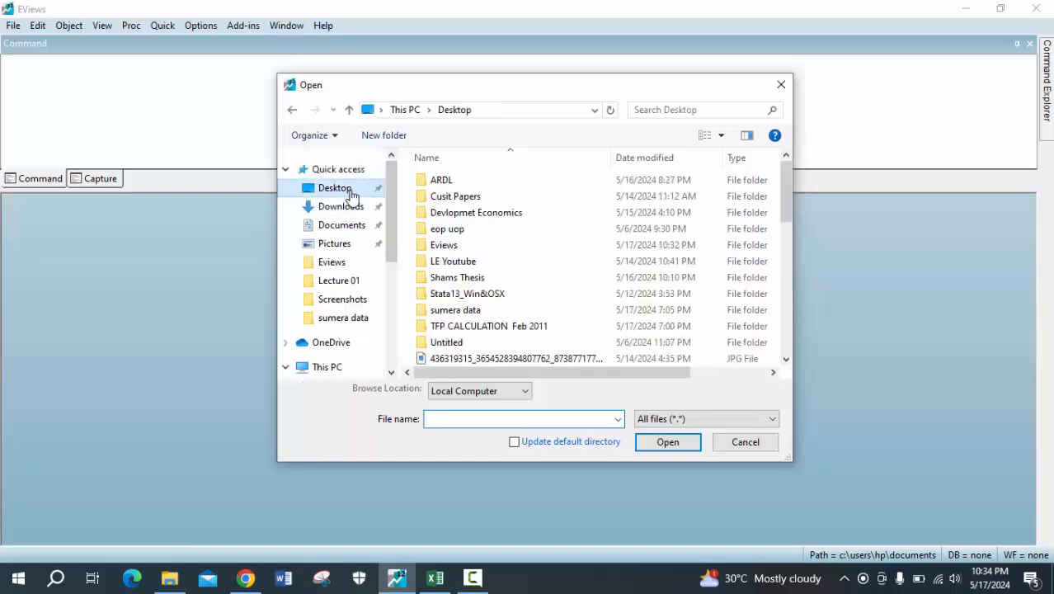
{"action": "double_click", "coordinate": [532, 250]}
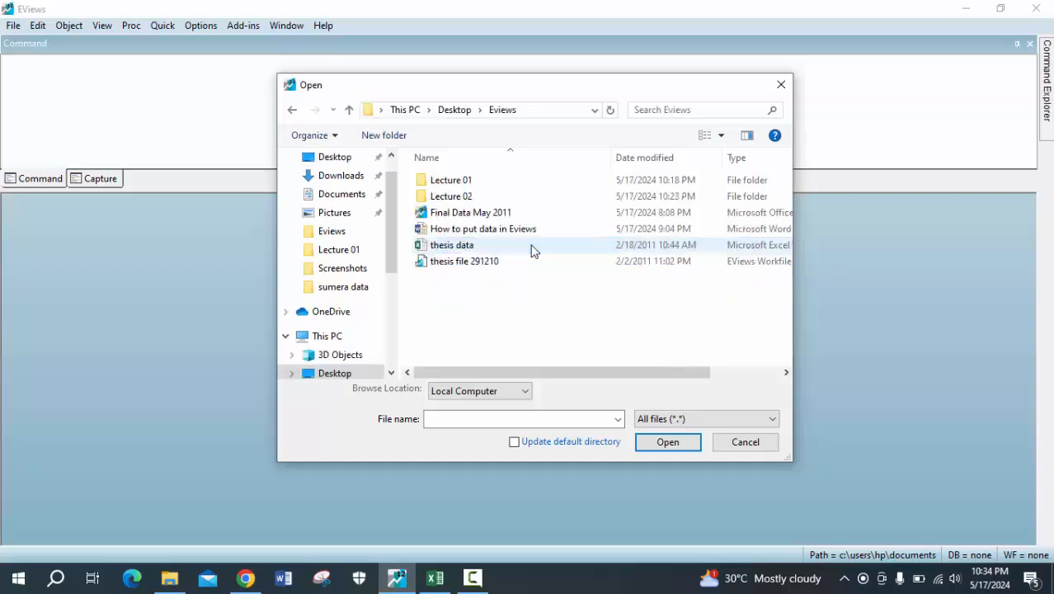
{"action": "double_click", "coordinate": [485, 250]}
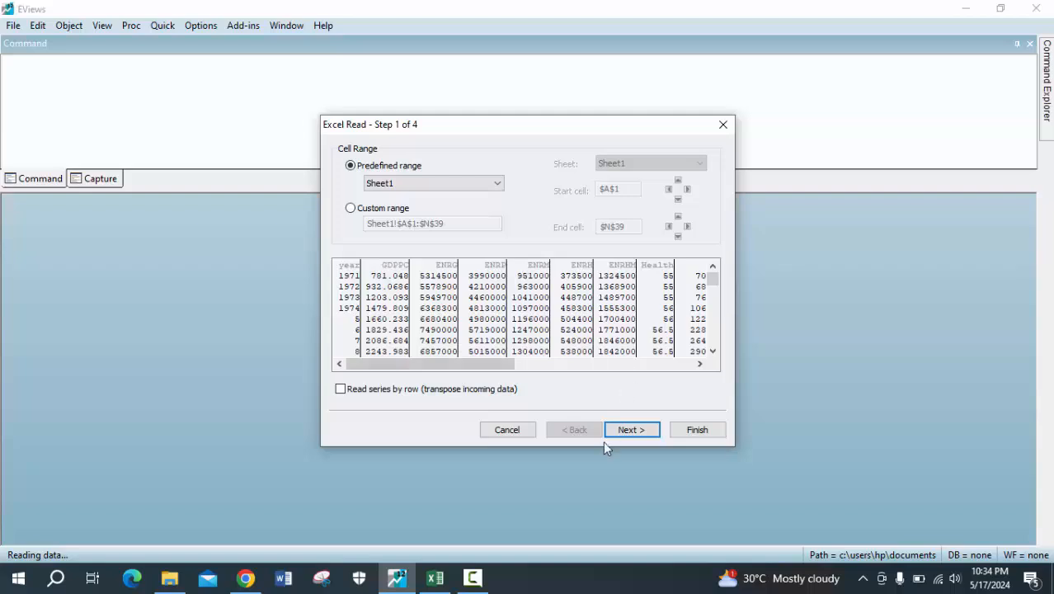
Accept the default Excel read settings to create a new unstructured/undated workfile, and decline linking the imported series to the source.
{"action": "left_click", "coordinate": [632, 430]}
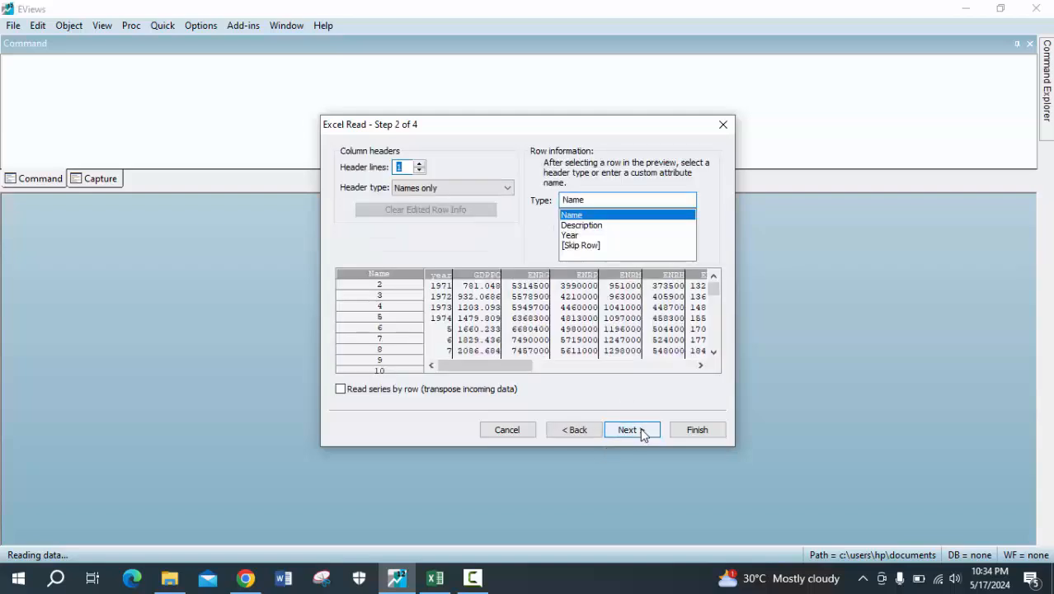
{"action": "left_click", "coordinate": [632, 430]}
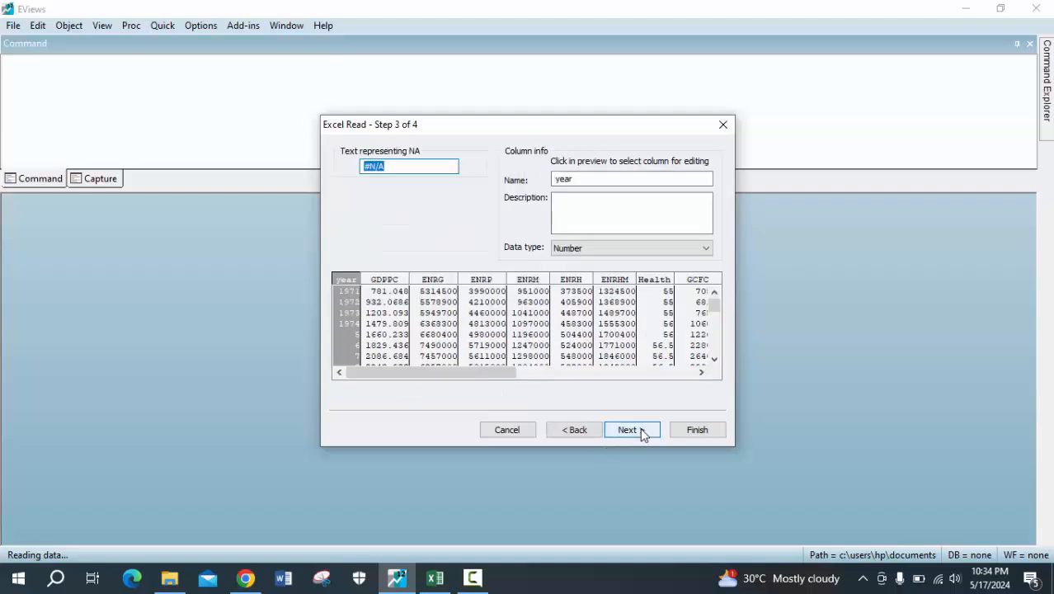
{"action": "left_click", "coordinate": [641, 432]}
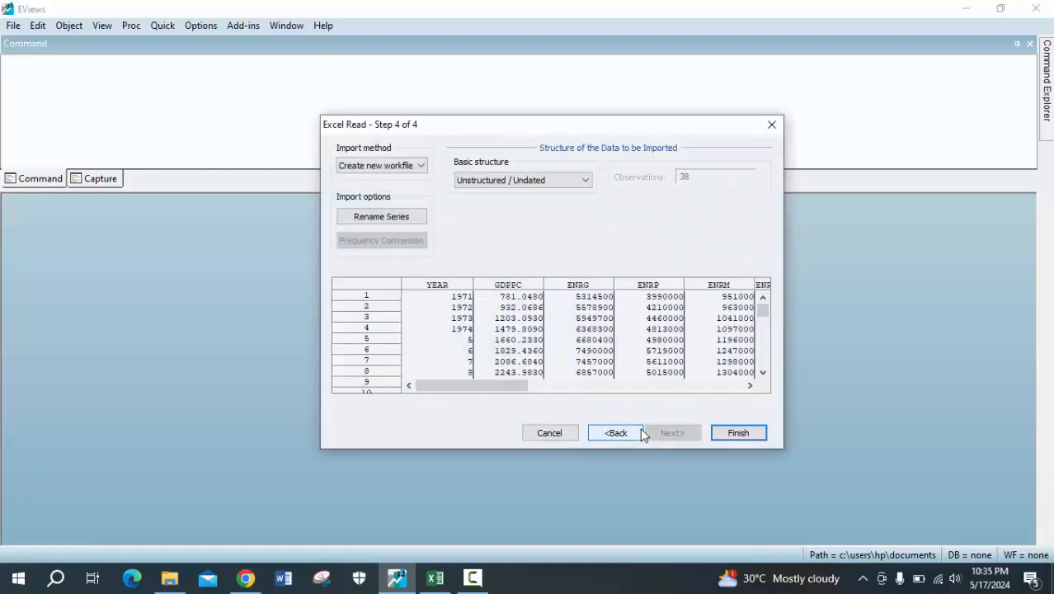
{"action": "left_click", "coordinate": [734, 431]}
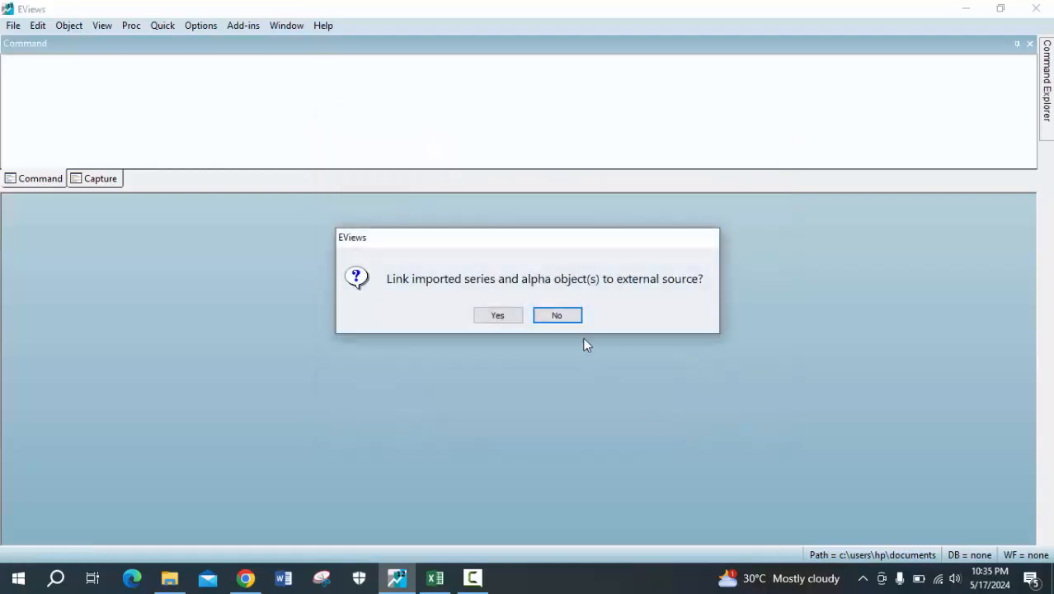
{"action": "left_click", "coordinate": [561, 318]}
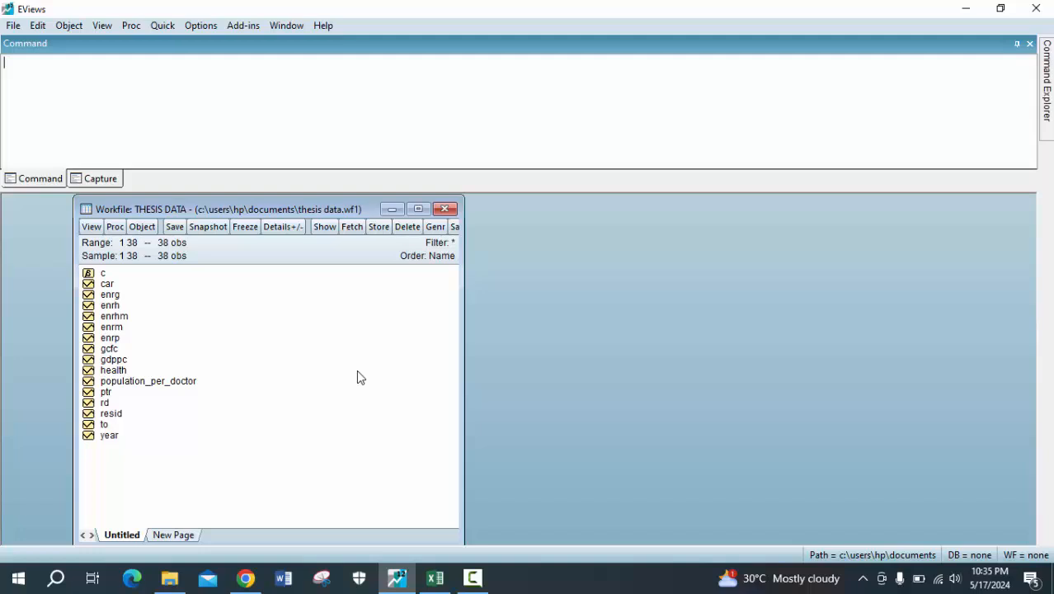
{"action": "left_click", "coordinate": [472, 577]}
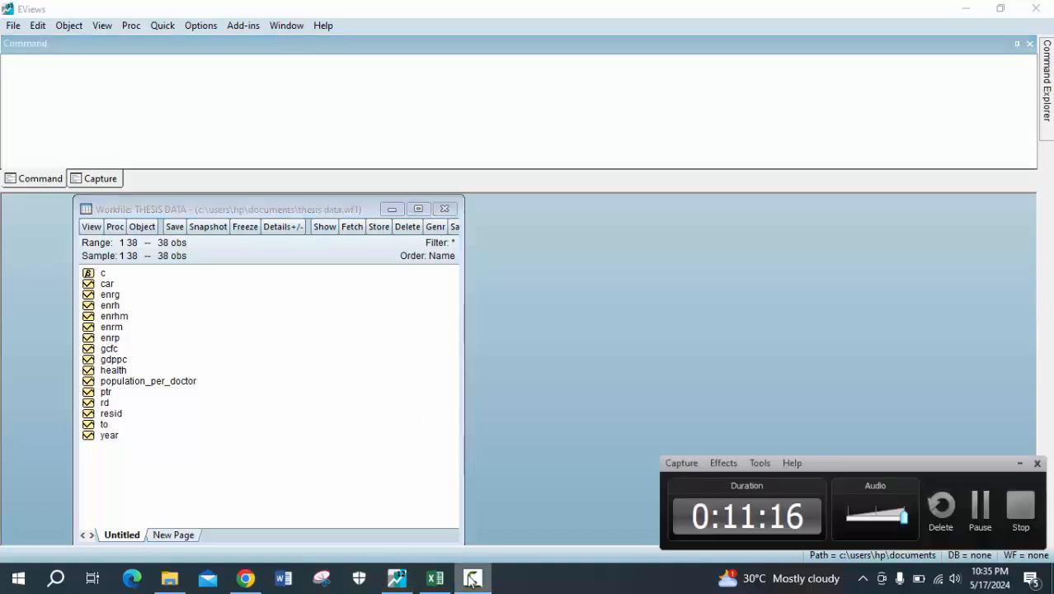